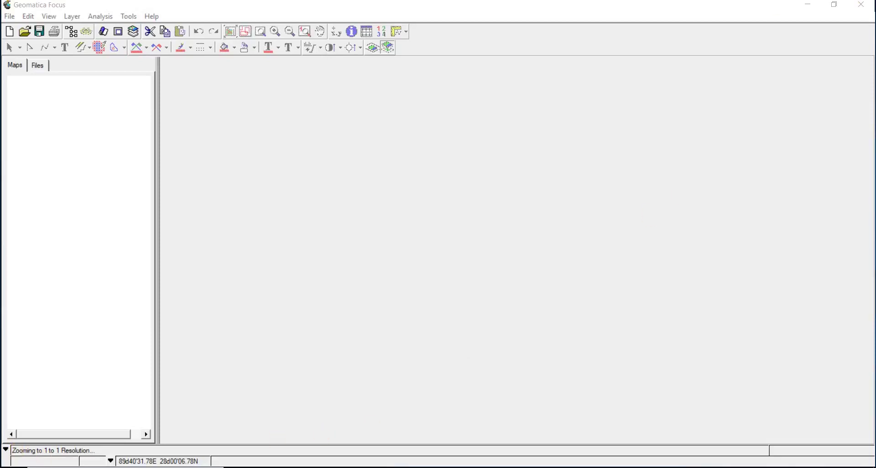
Get Focus out of the way, move the Geomatica Toolbar clear of the splash image, and start OrthoEngine.
{"action": "left_click", "coordinate": [803, 4]}
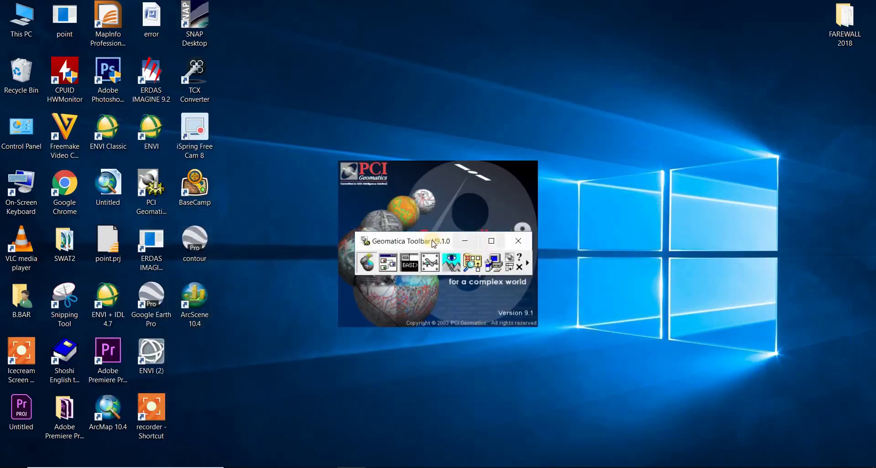
{"action": "left_click_drag", "start_coordinate": [416, 246], "coordinate": [406, 98]}
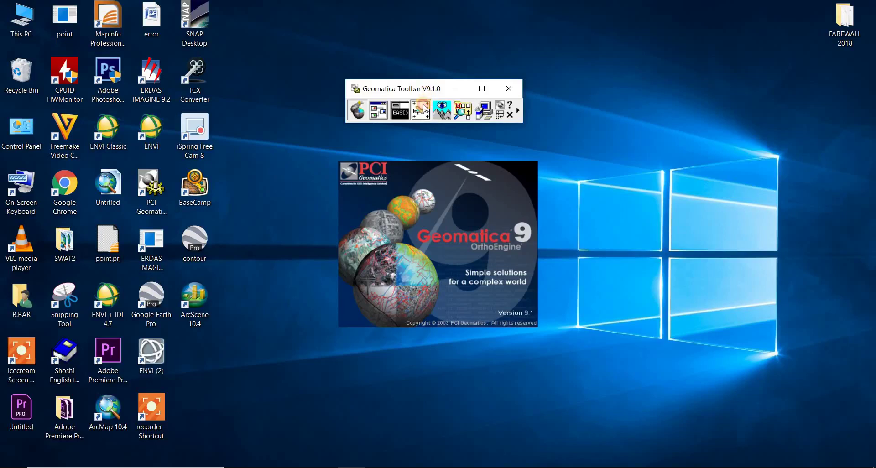
{"action": "left_click", "coordinate": [424, 109]}
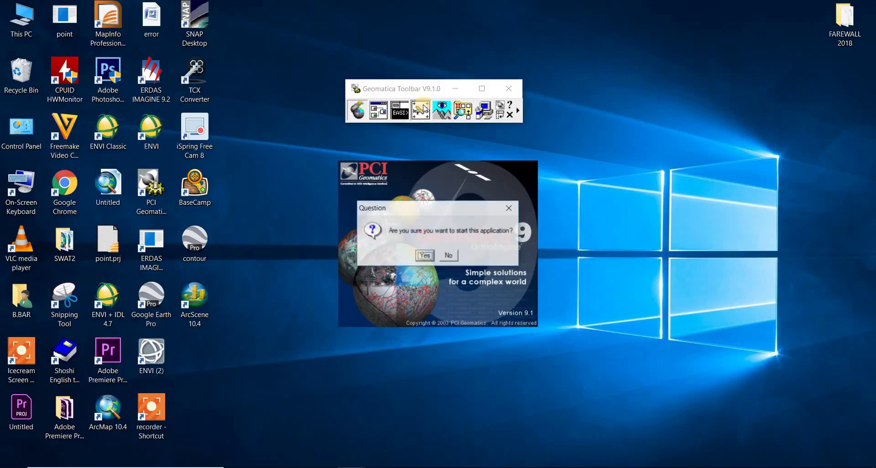
{"action": "left_click", "coordinate": [429, 253]}
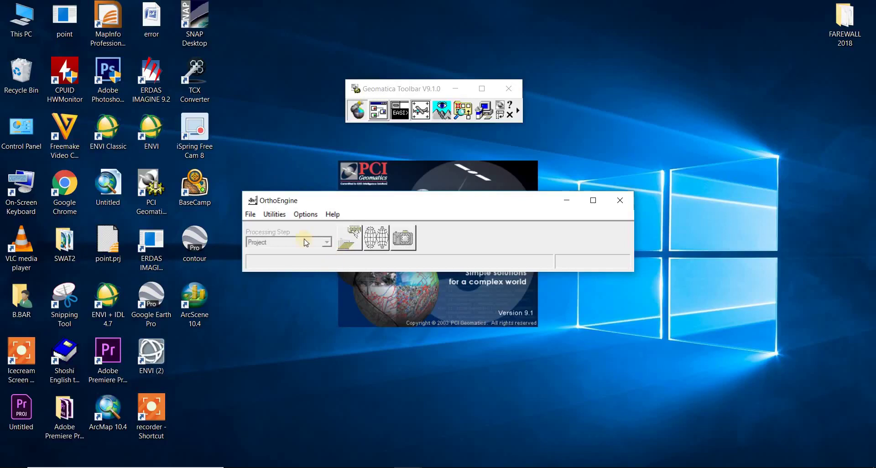
Create a new OrthoEngine project with file name new.prj1 and the Polynomial math modelling method.
{"action": "left_click", "coordinate": [250, 214]}
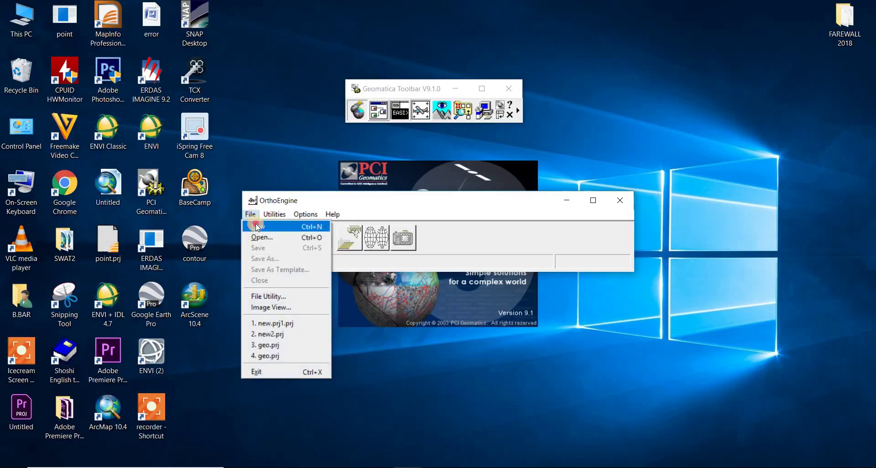
{"action": "left_click", "coordinate": [256, 226]}
{"action": "left_click", "coordinate": [372, 177]}
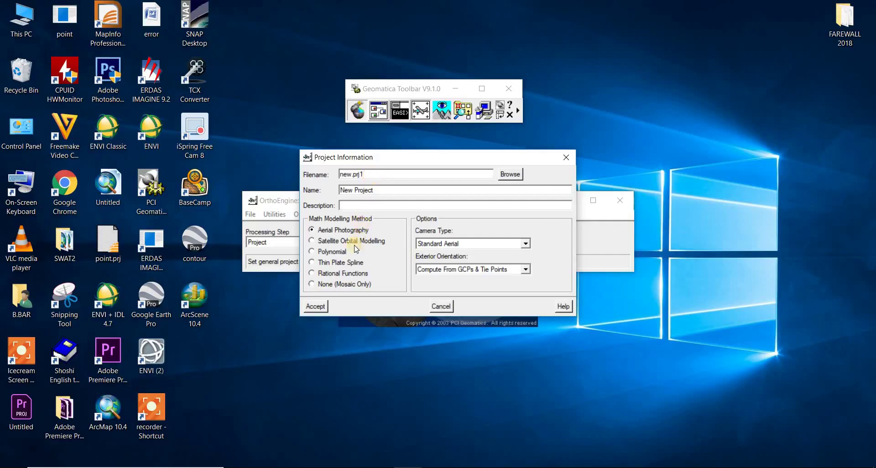
{"action": "left_click", "coordinate": [330, 253]}
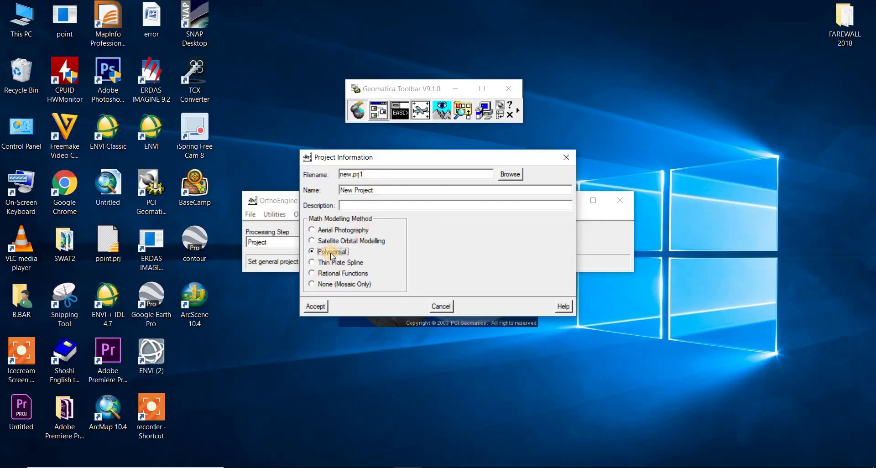
{"action": "left_click", "coordinate": [316, 306]}
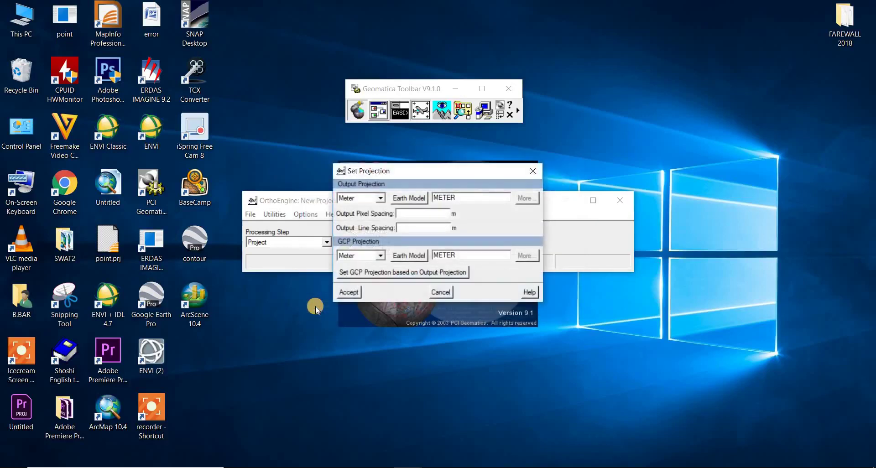
Set the output projection to UTM Zone 45 (84 E to 90 E), Northern Hemisphere.
{"action": "left_click", "coordinate": [385, 197]}
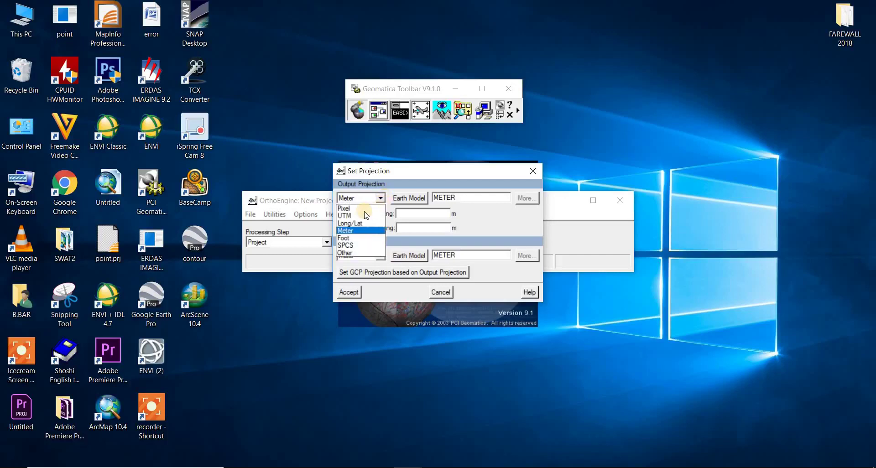
{"action": "left_click", "coordinate": [347, 216]}
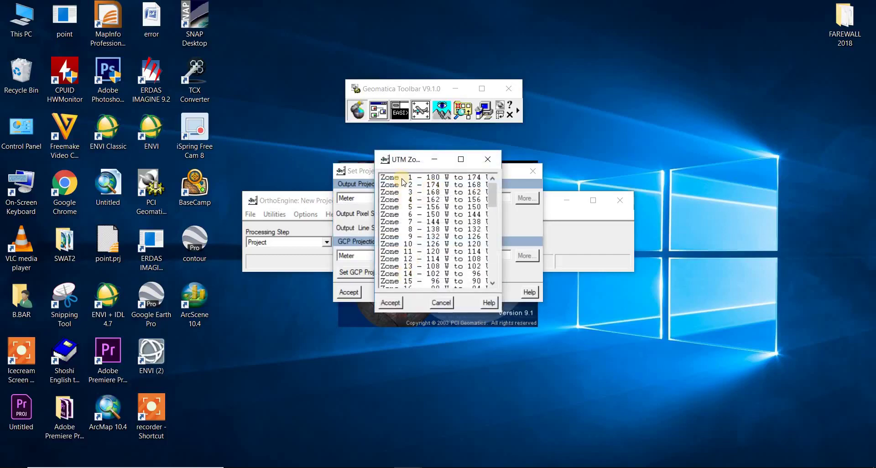
{"action": "scroll", "coordinate": [416, 250], "scroll_direction": "down", "scroll_amount": 3}
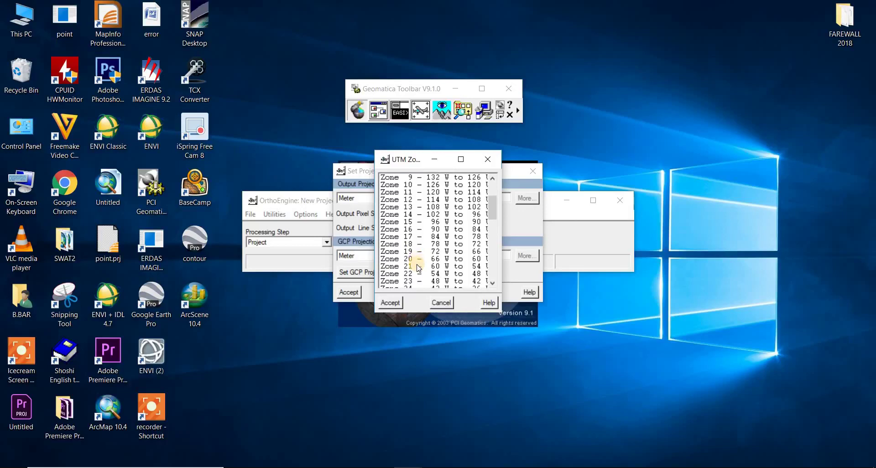
{"action": "scroll", "coordinate": [418, 268], "scroll_direction": "down", "scroll_amount": 1}
{"action": "scroll", "coordinate": [417, 272], "scroll_direction": "down", "scroll_amount": 3}
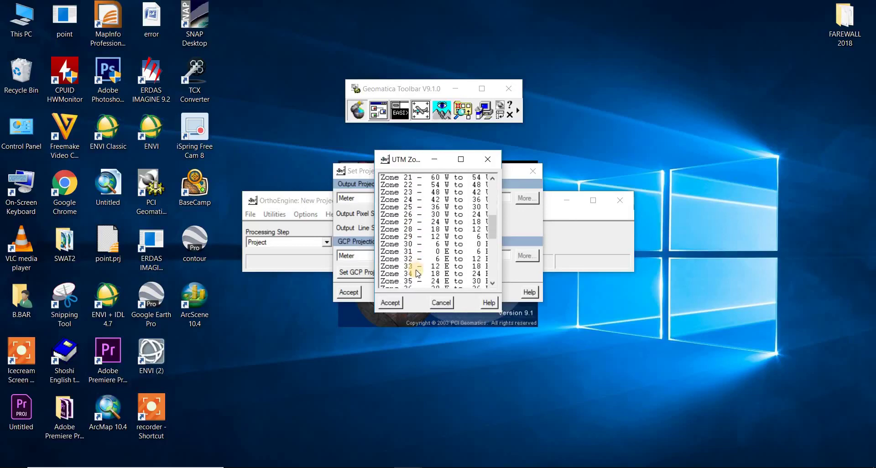
{"action": "scroll", "coordinate": [413, 274], "scroll_direction": "down", "scroll_amount": 2}
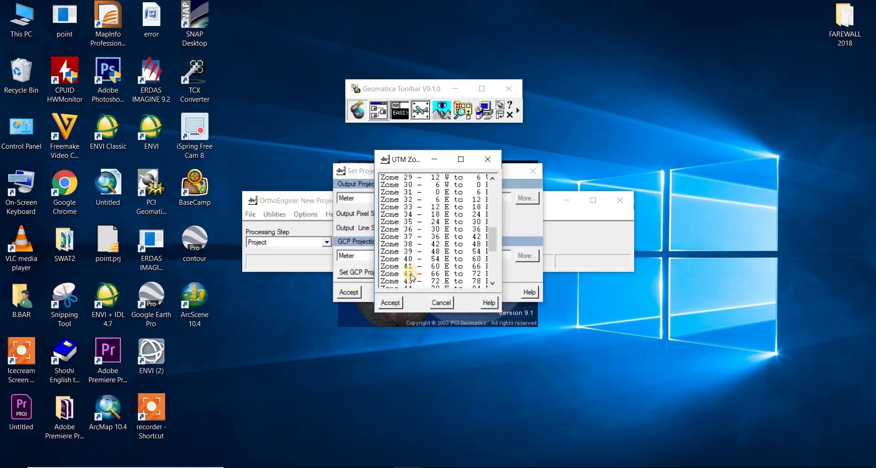
{"action": "scroll", "coordinate": [412, 277], "scroll_direction": "down", "scroll_amount": 2}
{"action": "left_click", "coordinate": [409, 266]}
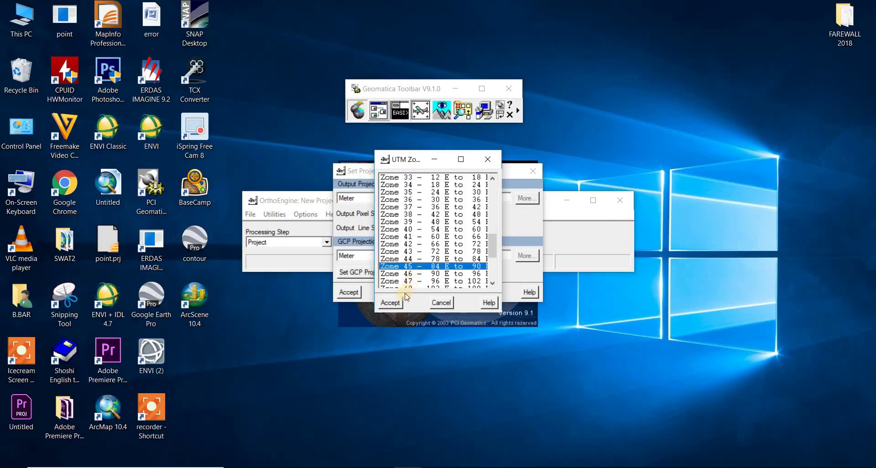
{"action": "left_click", "coordinate": [391, 303]}
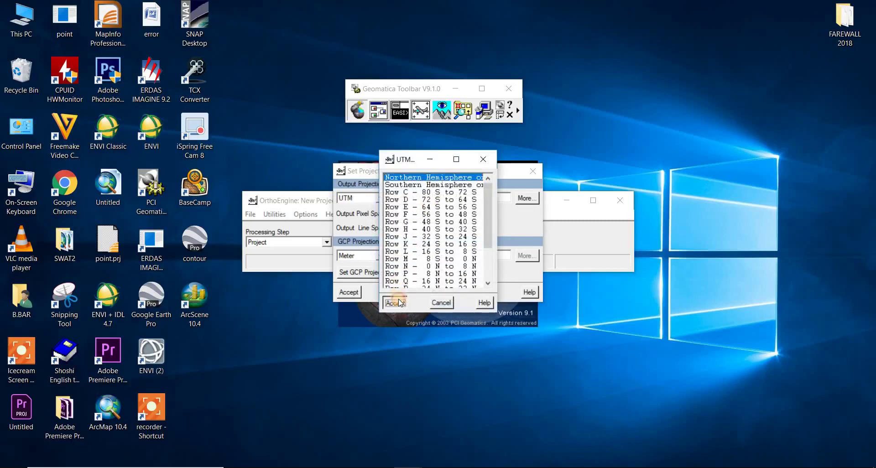
{"action": "left_click", "coordinate": [395, 302]}
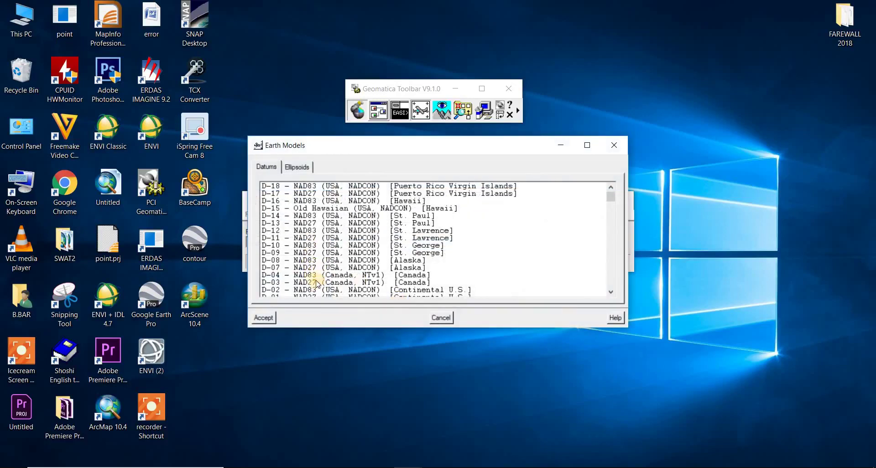
Choose the ellipsoid E012 - WGS 84 as the earth model for the output projection.
{"action": "scroll", "coordinate": [317, 284], "scroll_direction": "down", "scroll_amount": 3}
{"action": "left_click", "coordinate": [296, 167]}
{"action": "left_click", "coordinate": [314, 275]}
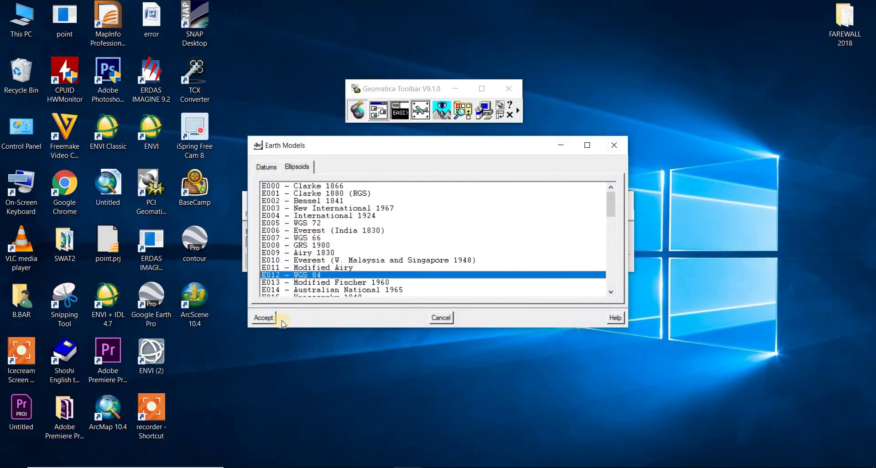
{"action": "left_click", "coordinate": [270, 318]}
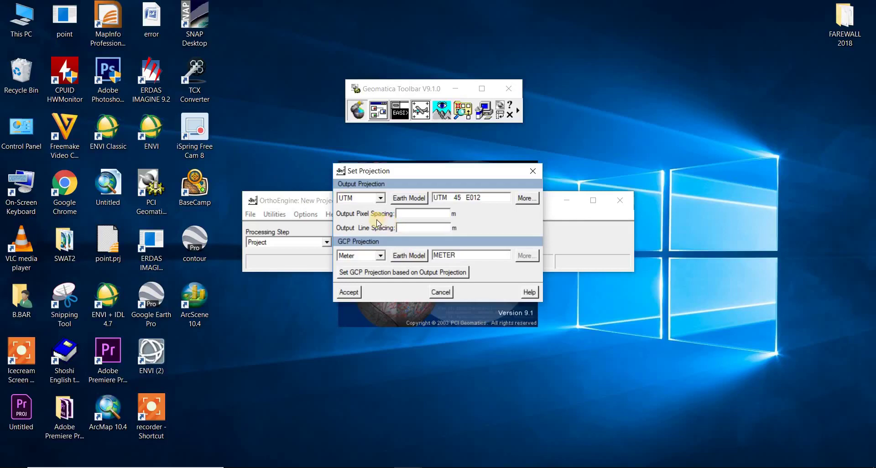
Set the output pixel and line spacing to 30 m, base the GCP projection on the output projection, and accept.
{"action": "left_click", "coordinate": [424, 216]}
{"action": "left_click", "coordinate": [424, 223]}
{"action": "left_click", "coordinate": [376, 273]}
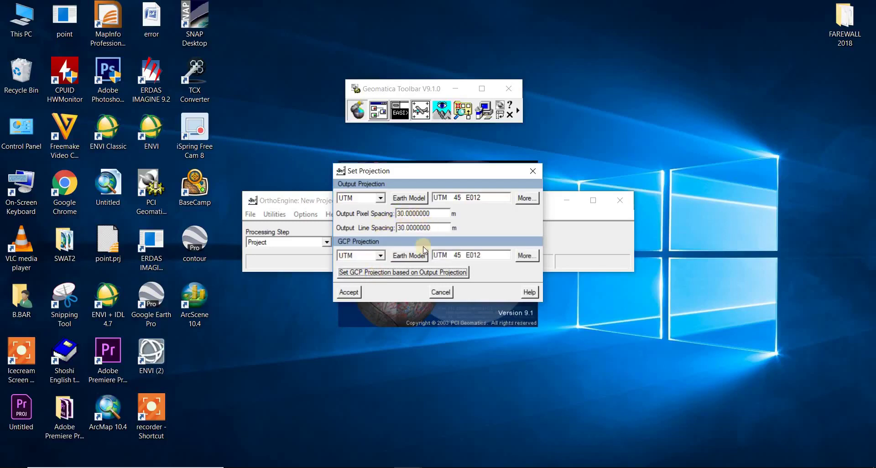
{"action": "left_click", "coordinate": [350, 292]}
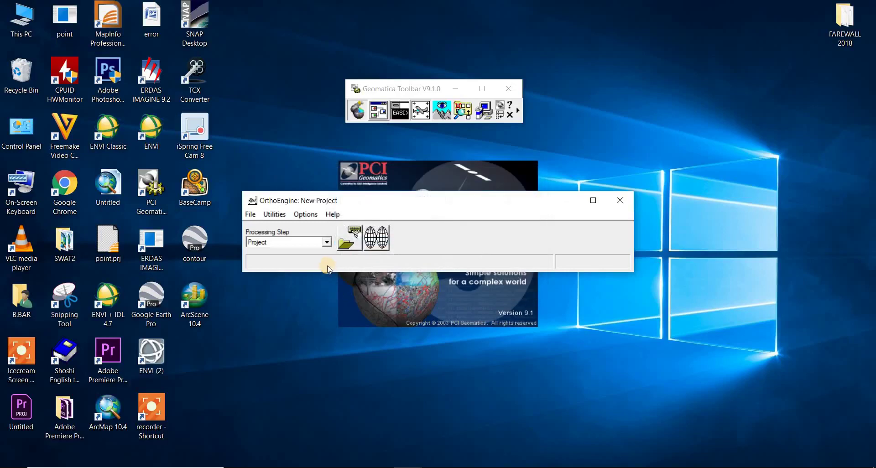
Switch the project to the GCP Collection processing step and bring up its list of uncorrected images.
{"action": "left_click", "coordinate": [328, 242]}
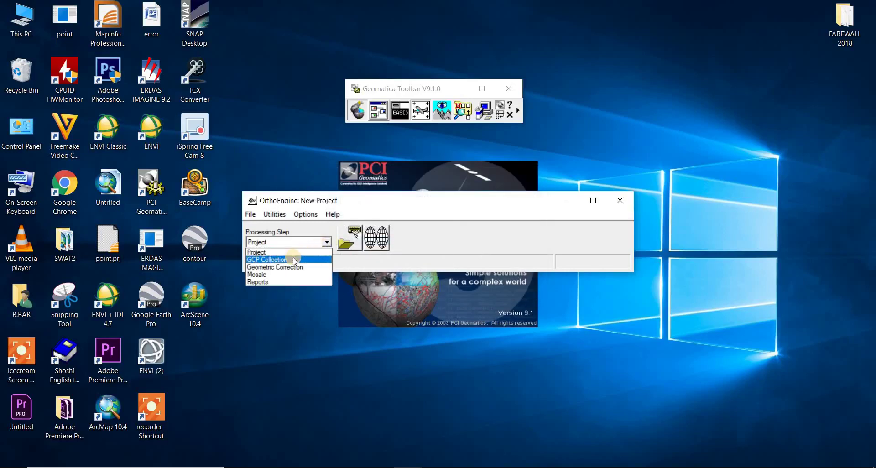
{"action": "left_click", "coordinate": [293, 258]}
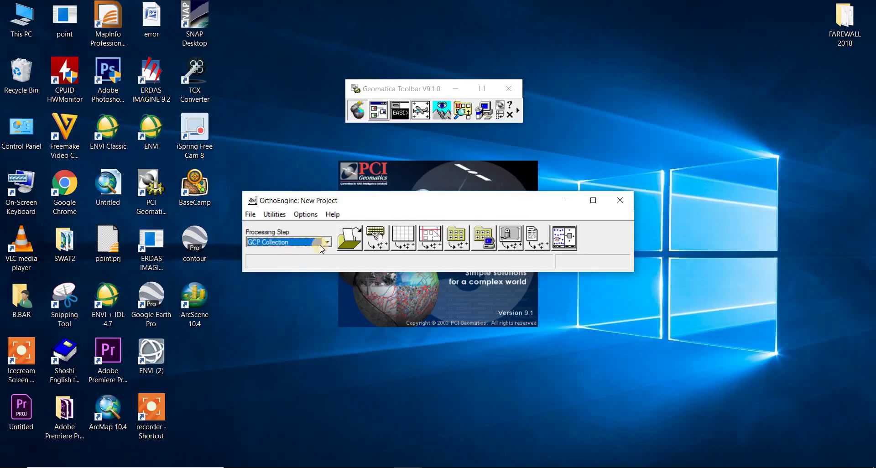
{"action": "left_click", "coordinate": [344, 239]}
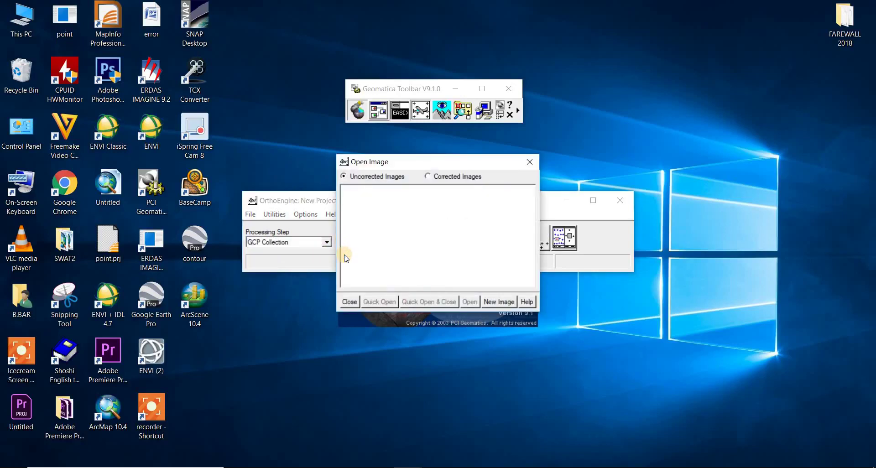
{"action": "left_click", "coordinate": [350, 302]}
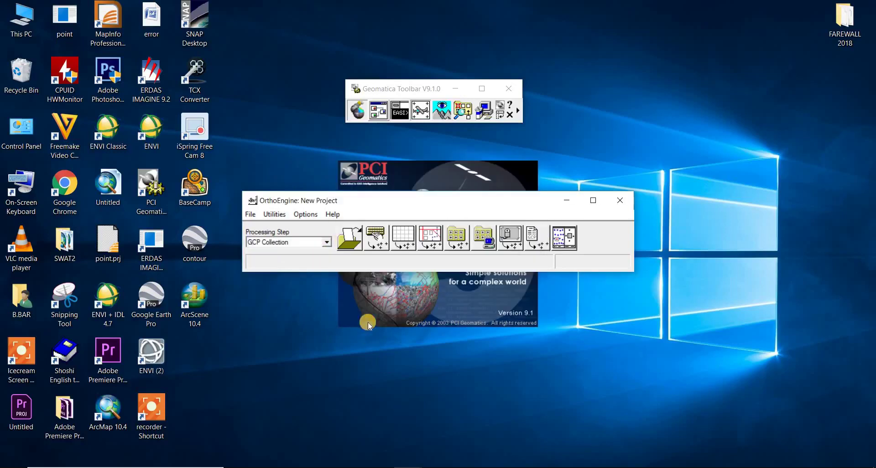
{"action": "left_click", "coordinate": [354, 245]}
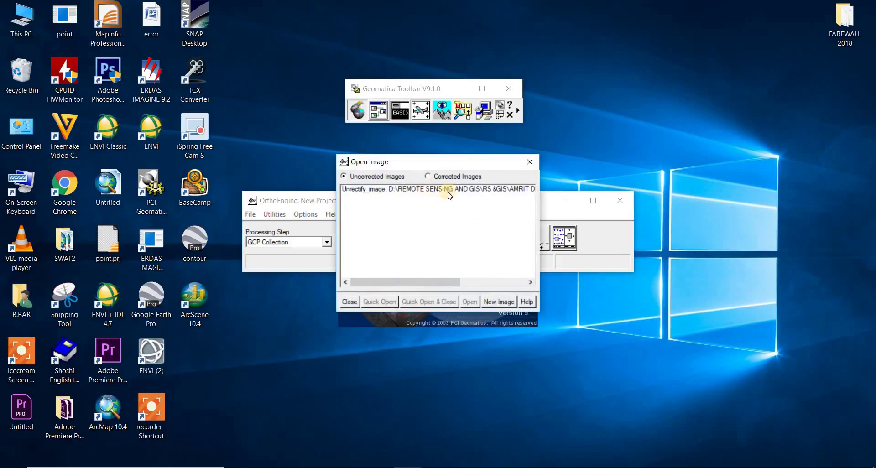
Try to add the Unrectify_image file from the rectify image folder as a new image.
{"action": "left_click", "coordinate": [499, 302]}
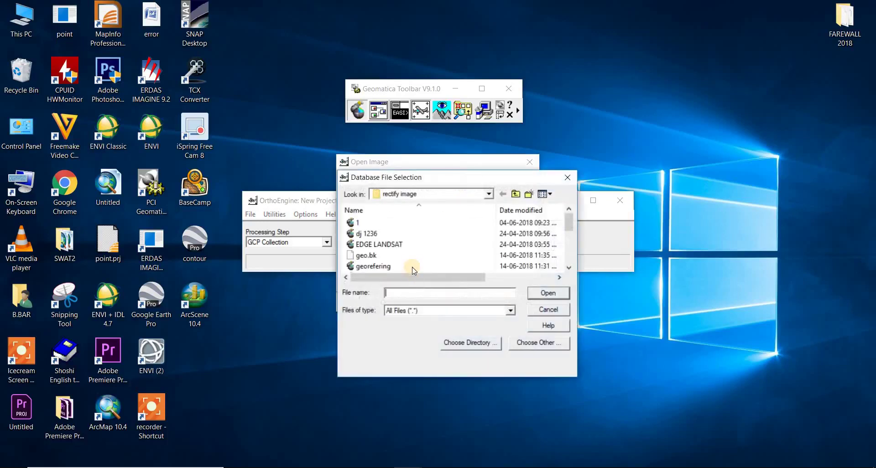
{"action": "scroll", "coordinate": [413, 270], "scroll_direction": "down", "scroll_amount": 5}
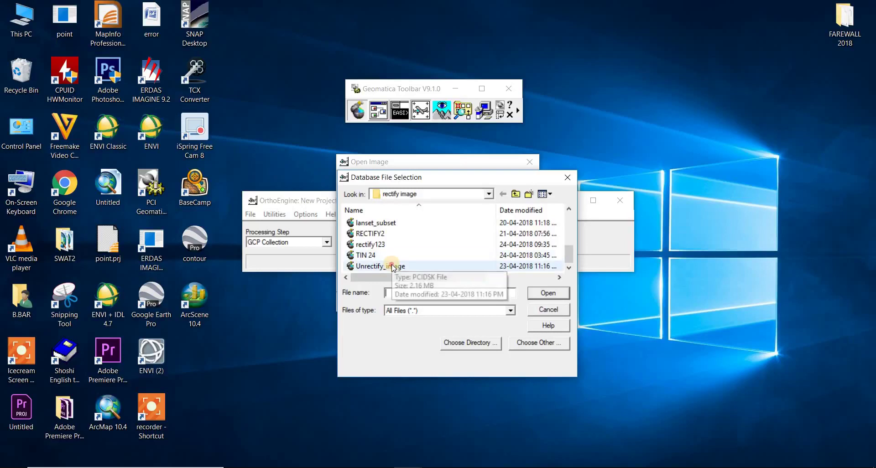
{"action": "left_click", "coordinate": [393, 267]}
{"action": "left_click", "coordinate": [545, 293]}
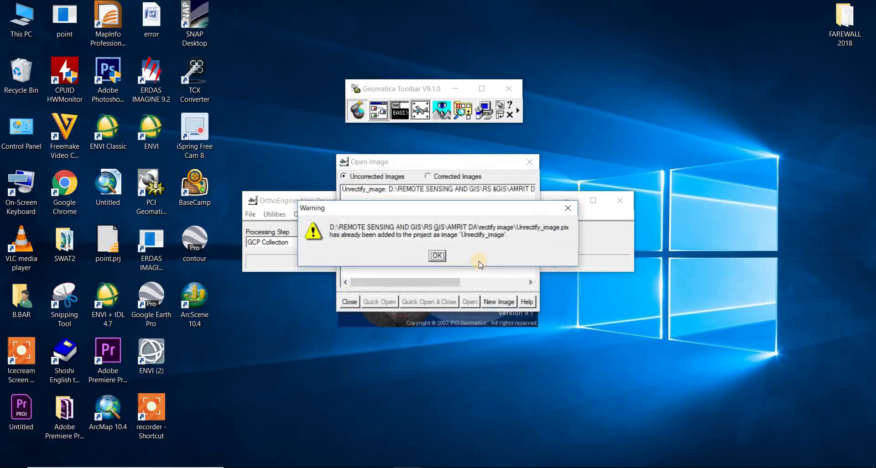
{"action": "left_click", "coordinate": [438, 256]}
Open the listed Unrectify_image with its default channel selection and load it into a viewer.
{"action": "left_click", "coordinate": [429, 190]}
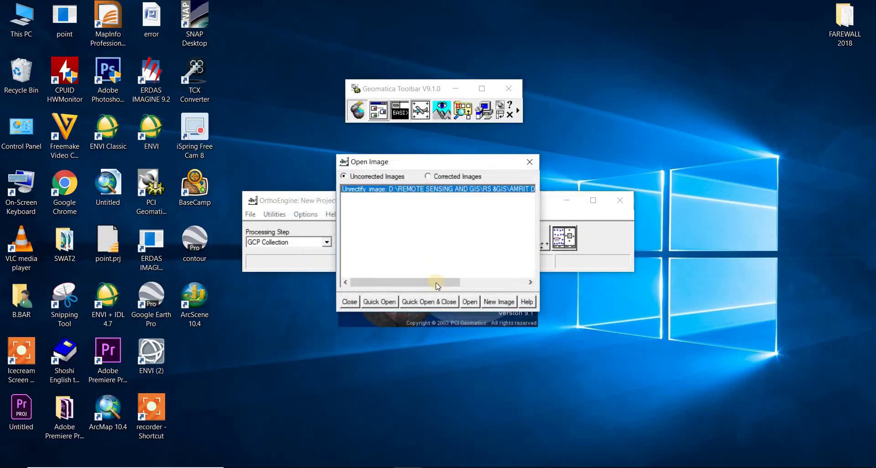
{"action": "left_click", "coordinate": [471, 304]}
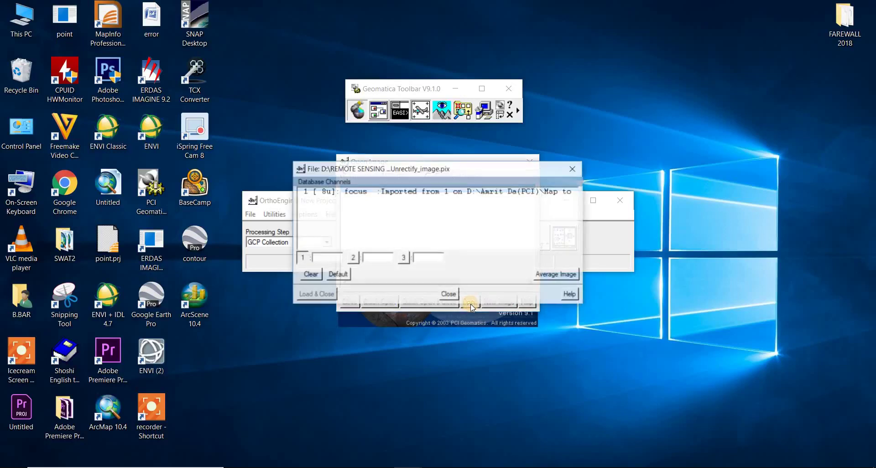
{"action": "left_click", "coordinate": [397, 190]}
{"action": "left_click", "coordinate": [339, 275]}
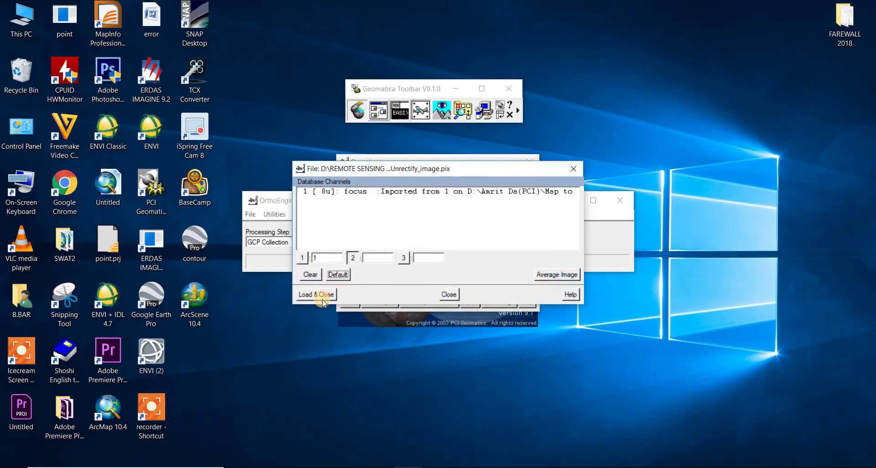
{"action": "left_click", "coordinate": [317, 294]}
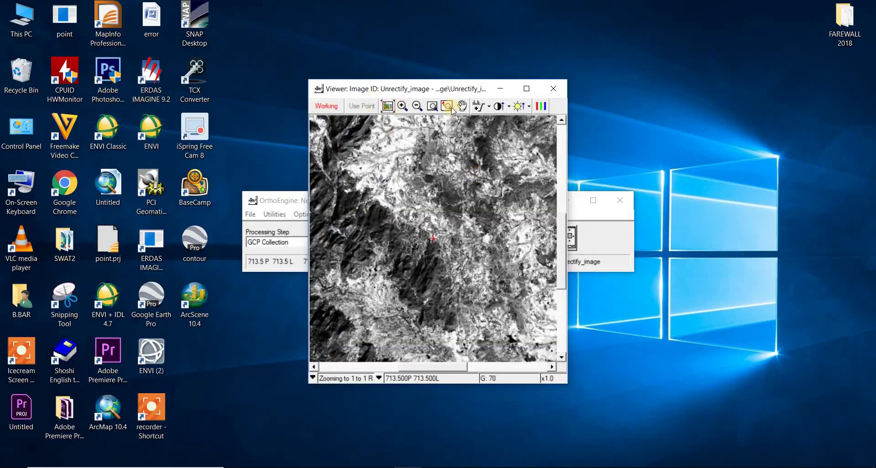
Move the Unrectify_image viewer beside the other windows and start collecting GCPs for it from a geocoded image.
{"action": "left_click", "coordinate": [407, 230]}
{"action": "left_click", "coordinate": [467, 208]}
{"action": "left_click_drag", "start_coordinate": [461, 87], "coordinate": [733, 183]}
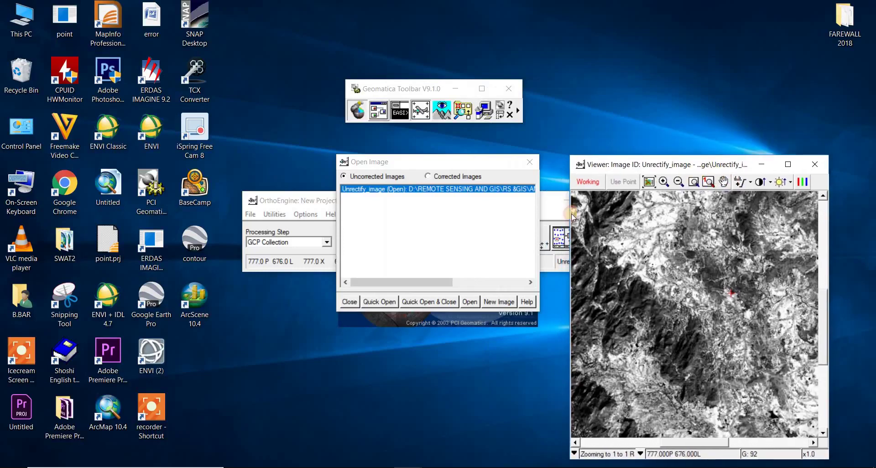
{"action": "left_click", "coordinate": [315, 205]}
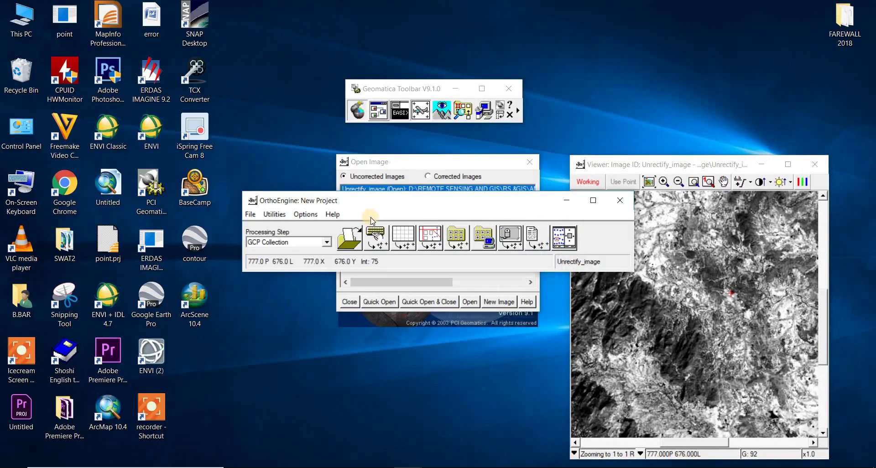
{"action": "left_click", "coordinate": [398, 241]}
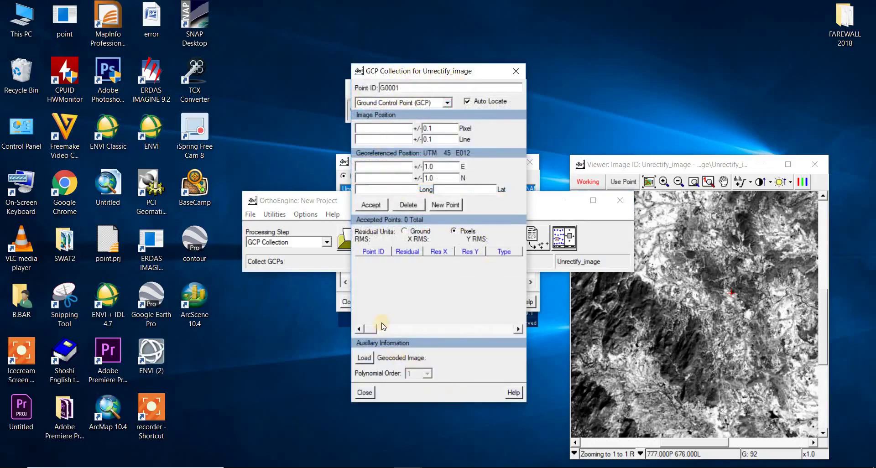
Load the RECTIFY2 file from the rectify image folder as the geocoded reference image for the GCP collection.
{"action": "left_click", "coordinate": [371, 358]}
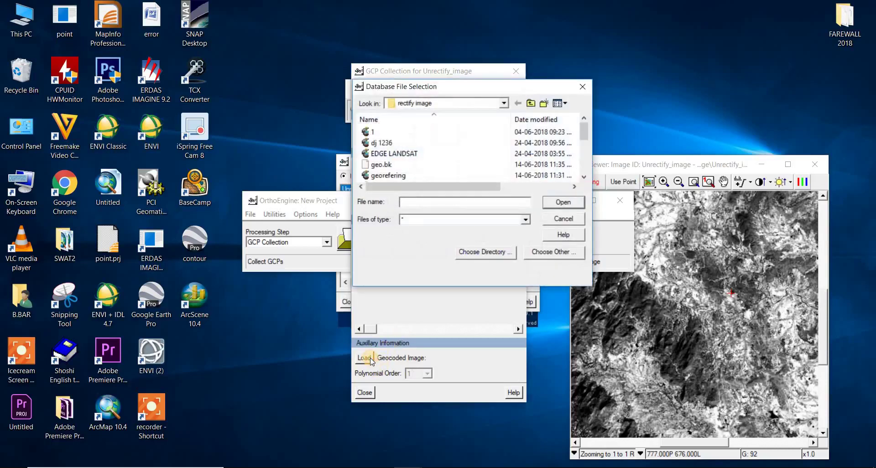
{"action": "scroll", "coordinate": [470, 150], "scroll_direction": "down", "scroll_amount": 5}
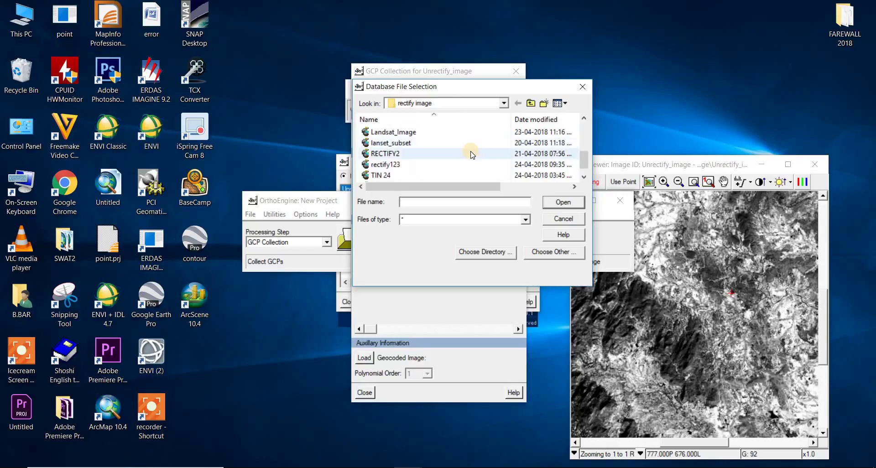
{"action": "scroll", "coordinate": [467, 157], "scroll_direction": "up", "scroll_amount": 5}
{"action": "scroll", "coordinate": [468, 160], "scroll_direction": "down", "scroll_amount": 3}
{"action": "scroll", "coordinate": [438, 163], "scroll_direction": "up", "scroll_amount": 3}
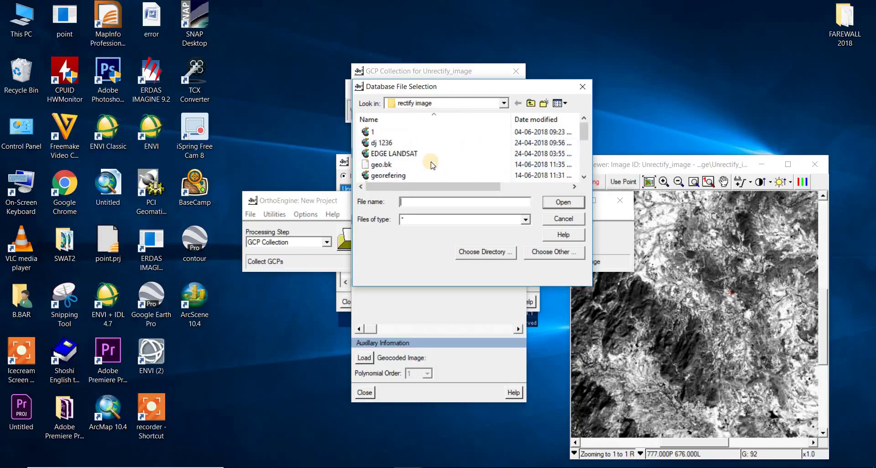
{"action": "scroll", "coordinate": [431, 165], "scroll_direction": "down", "scroll_amount": 3}
{"action": "scroll", "coordinate": [428, 166], "scroll_direction": "up", "scroll_amount": 1}
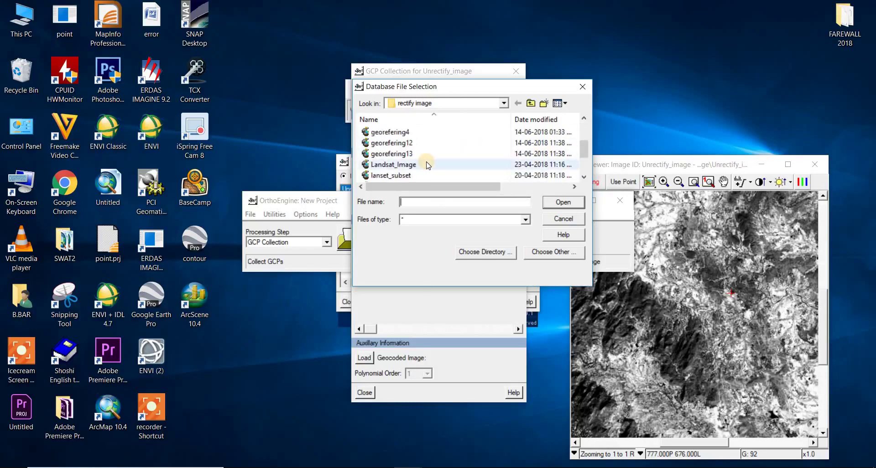
{"action": "scroll", "coordinate": [423, 167], "scroll_direction": "down", "scroll_amount": 2}
{"action": "left_click", "coordinate": [411, 143]}
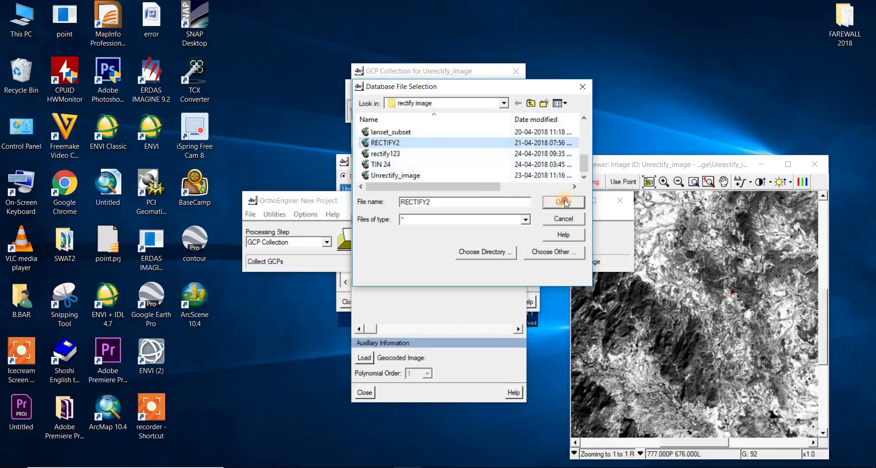
{"action": "left_click", "coordinate": [556, 203]}
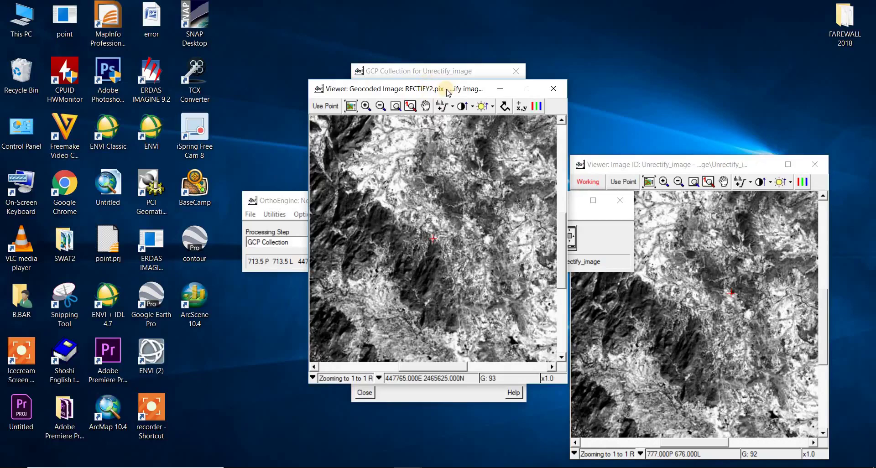
Arrange the RECTIFY2 and Unrectify_image viewers side by side, clear of the GCP Collection window, with both images at full extent.
{"action": "left_click_drag", "start_coordinate": [447, 91], "coordinate": [151, 111]}
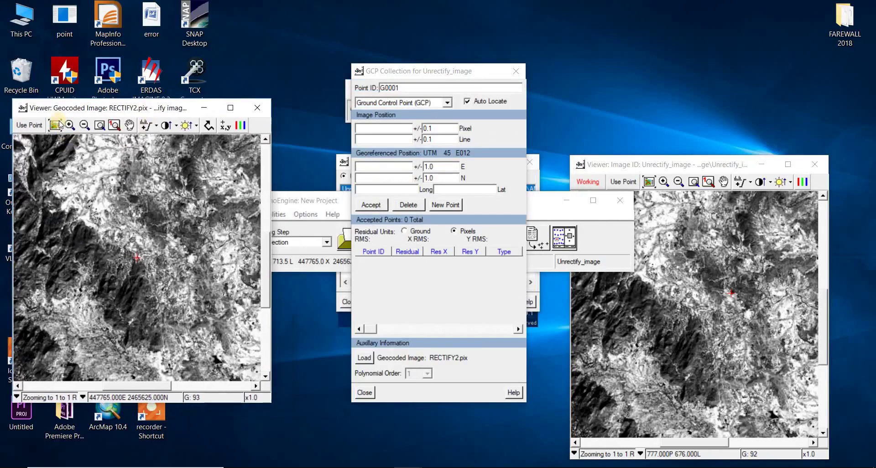
{"action": "left_click", "coordinate": [55, 125]}
{"action": "left_click", "coordinate": [618, 168]}
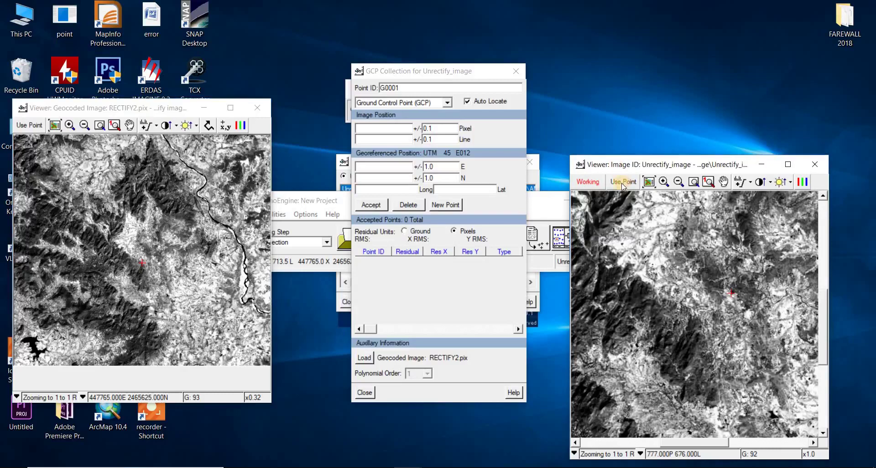
{"action": "left_click", "coordinate": [650, 183]}
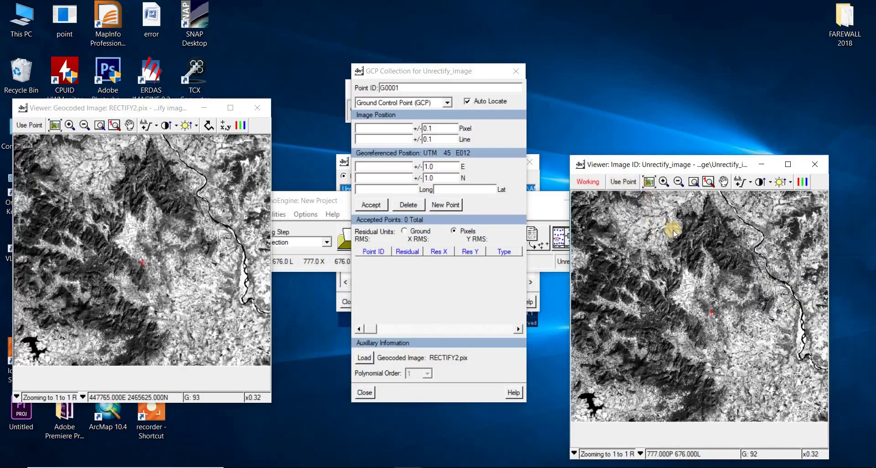
{"action": "left_click", "coordinate": [676, 115]}
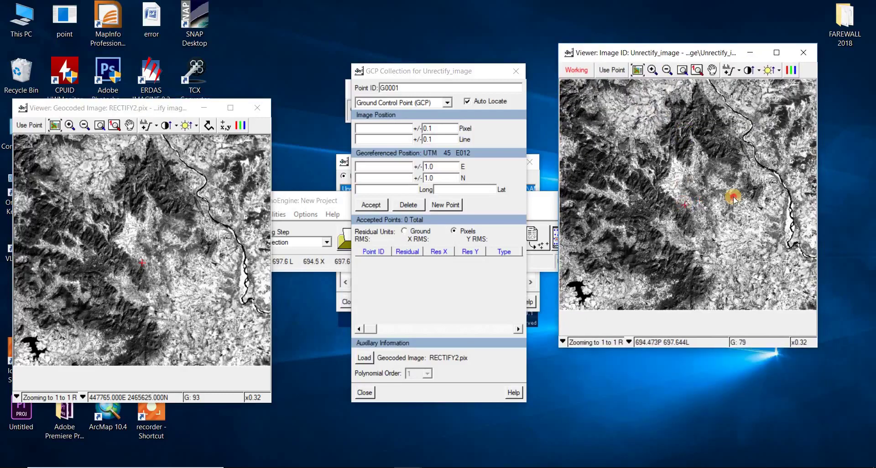
{"action": "left_click", "coordinate": [127, 261]}
{"action": "left_click", "coordinate": [179, 216]}
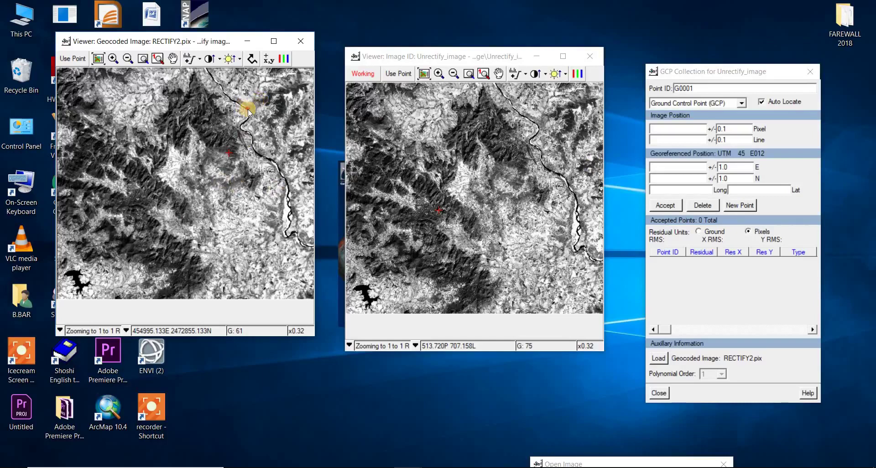
Mark the small bright island in the river's upper bend in RECTIFY2, at about 458004 E, 2480228 N.
{"action": "left_click", "coordinate": [114, 58]}
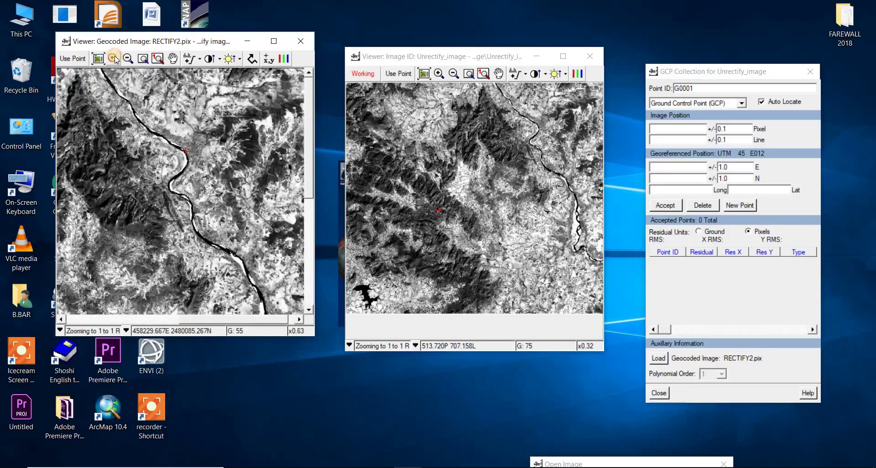
{"action": "left_click", "coordinate": [113, 58]}
{"action": "left_click", "coordinate": [113, 59]}
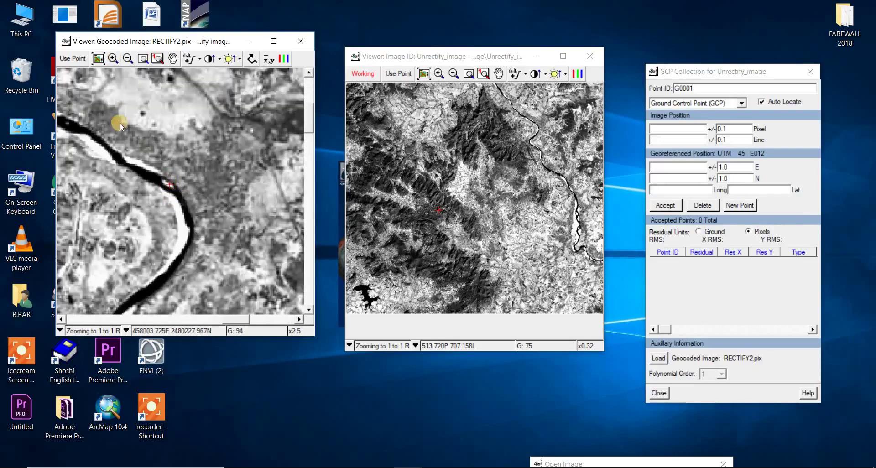
{"action": "left_click", "coordinate": [113, 59]}
{"action": "left_click", "coordinate": [113, 58]}
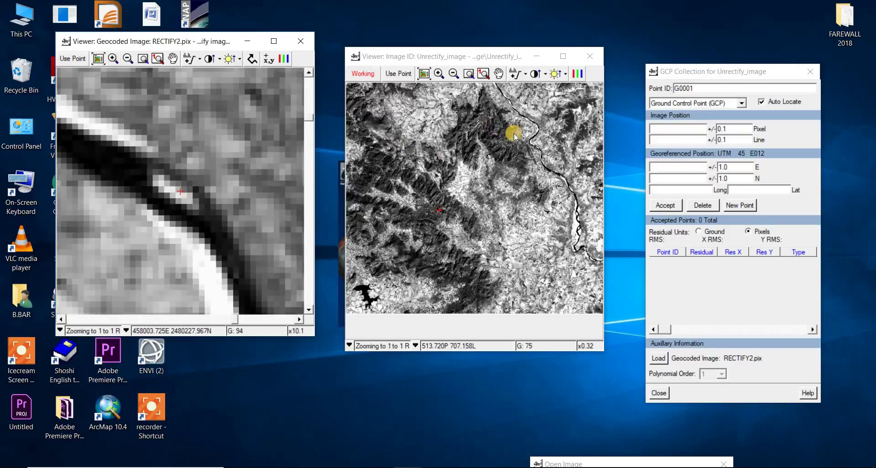
Mark the same small river island in Unrectify_image, at about pixel 1052, line 225.
{"action": "left_click", "coordinate": [537, 128]}
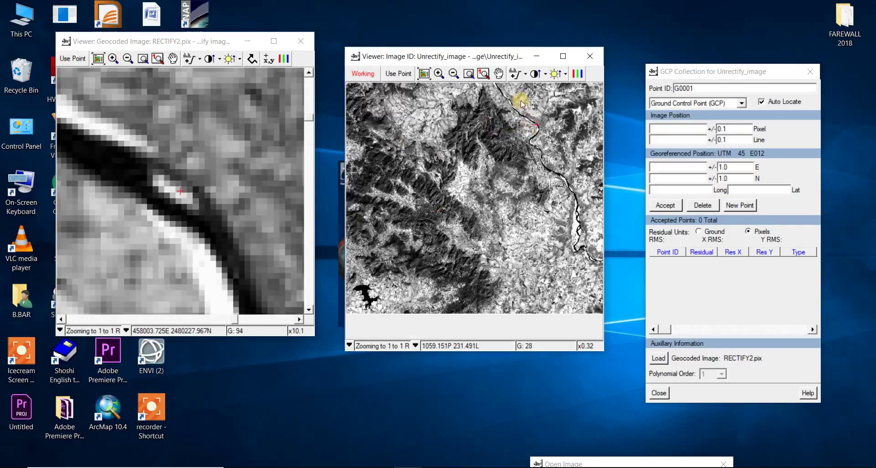
{"action": "left_click", "coordinate": [438, 74]}
{"action": "left_click", "coordinate": [438, 74]}
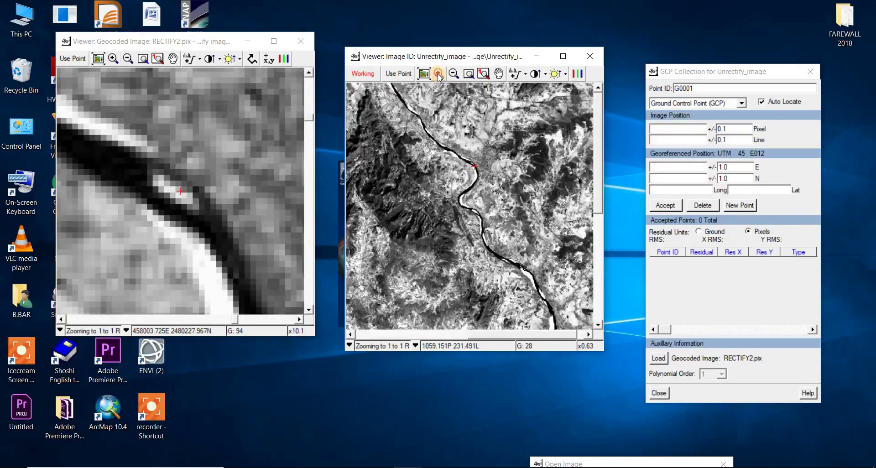
{"action": "left_click", "coordinate": [438, 74]}
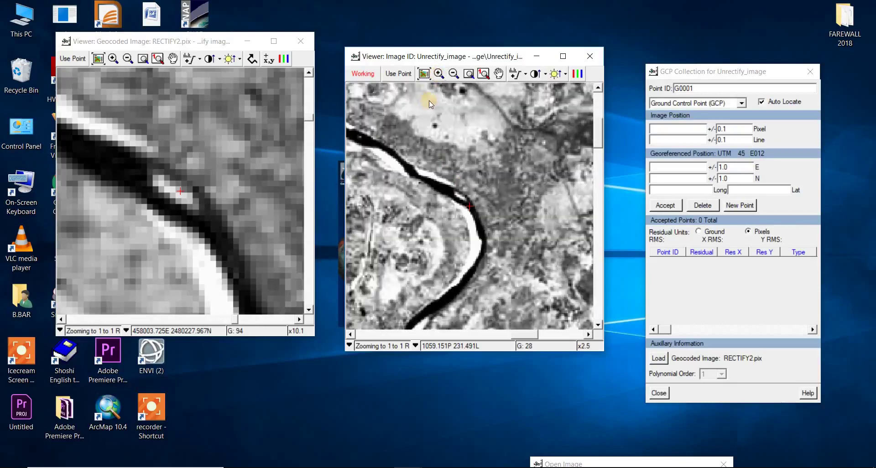
{"action": "left_click", "coordinate": [439, 74]}
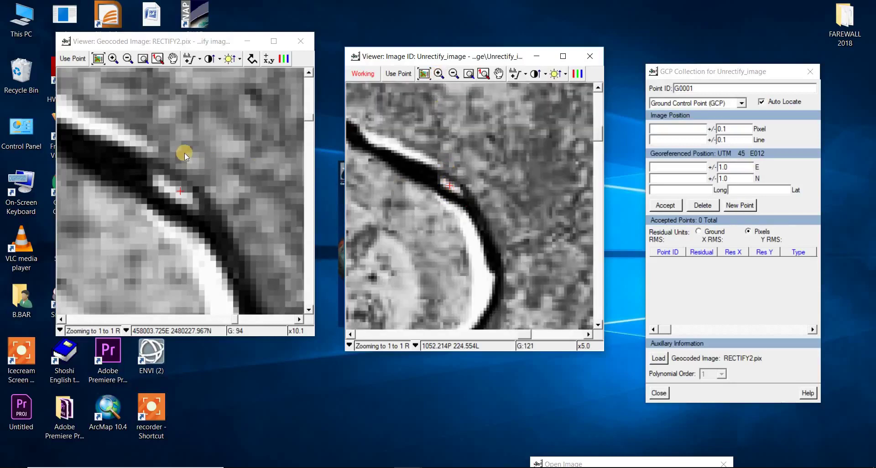
{"action": "left_click", "coordinate": [449, 186]}
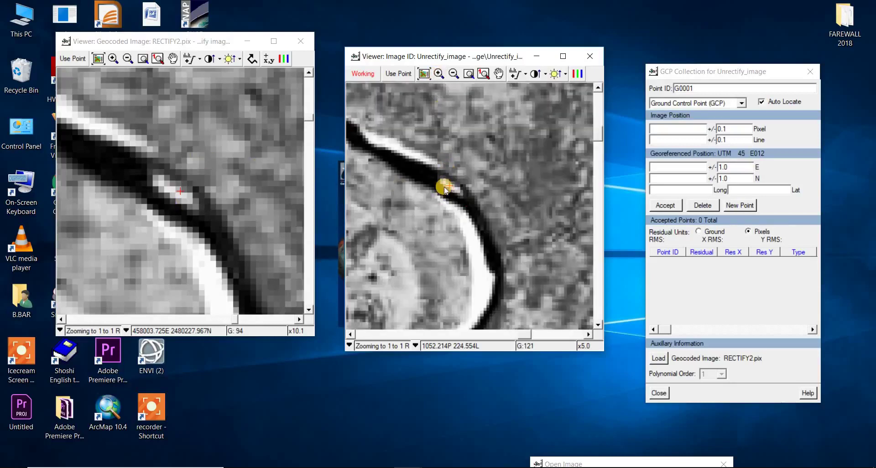
{"action": "left_click", "coordinate": [439, 74]}
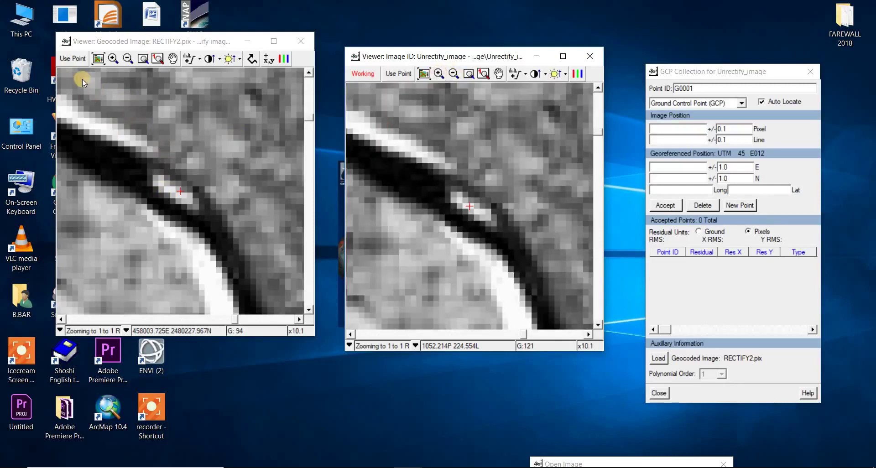
Use the marked island positions from both viewers for point G0001 and accept it as a ground control point.
{"action": "left_click", "coordinate": [78, 59]}
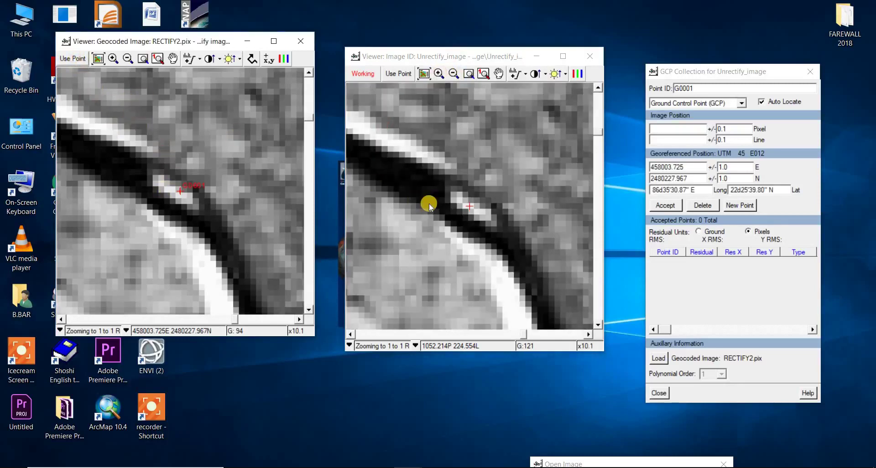
{"action": "left_click", "coordinate": [469, 206]}
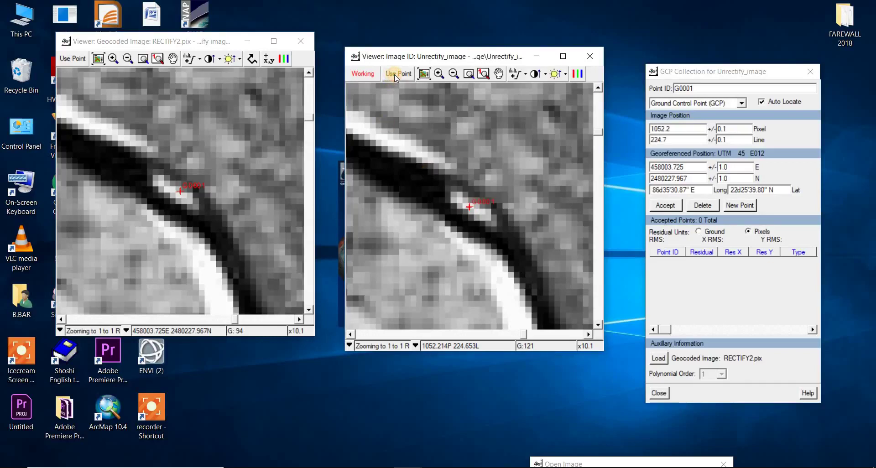
{"action": "left_click", "coordinate": [669, 204]}
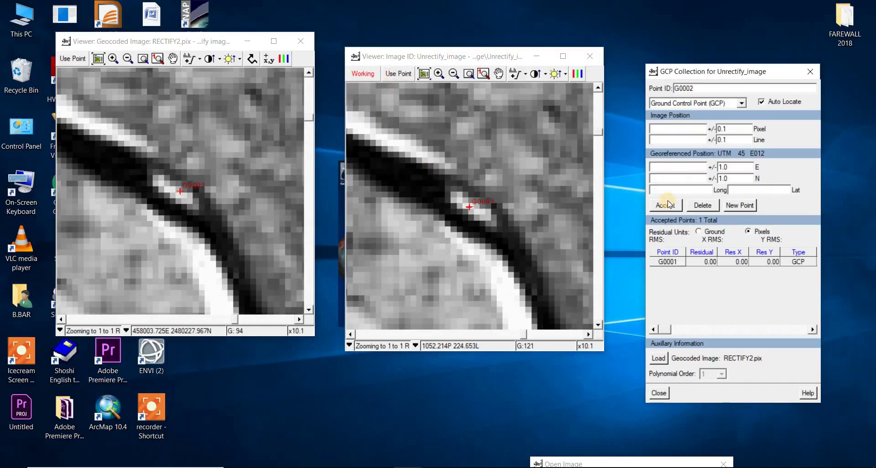
Show both images at full extent, then mark the sharp lower river bend in RECTIFY2 at about 464699 E, 2458966 N.
{"action": "left_click", "coordinate": [98, 58]}
{"action": "left_click", "coordinate": [423, 74]}
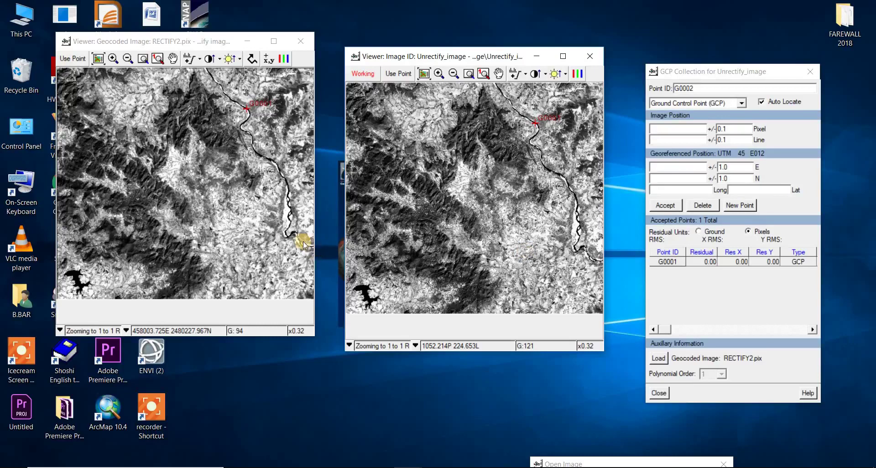
{"action": "left_click", "coordinate": [287, 236]}
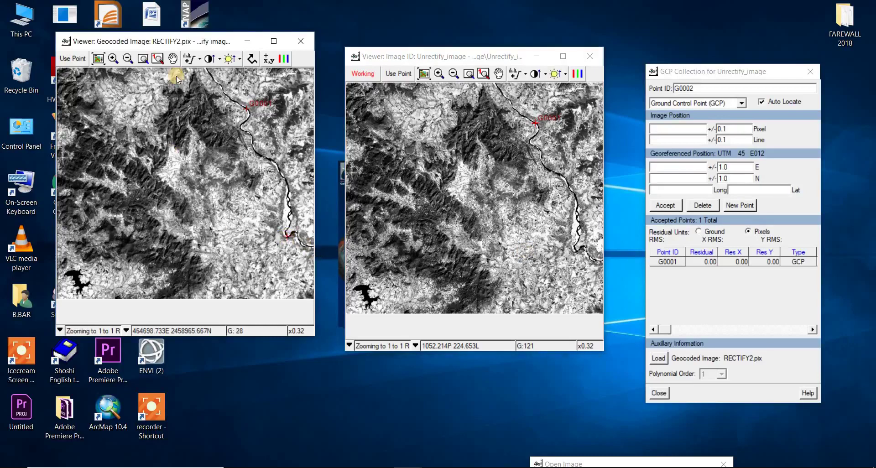
{"action": "left_click", "coordinate": [115, 62]}
{"action": "left_click", "coordinate": [114, 61]}
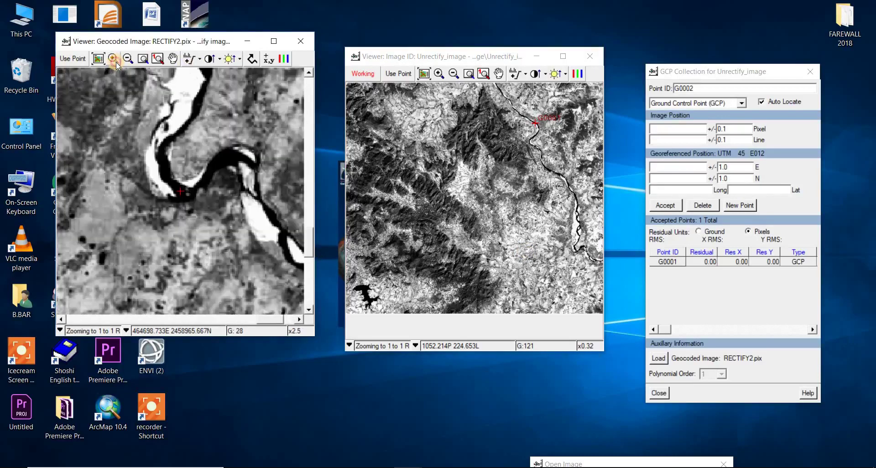
Mark the edge of the white sandbar at the same lower river bend in Unrectify_image, at about pixel 1286, line 930.
{"action": "left_click", "coordinate": [575, 251]}
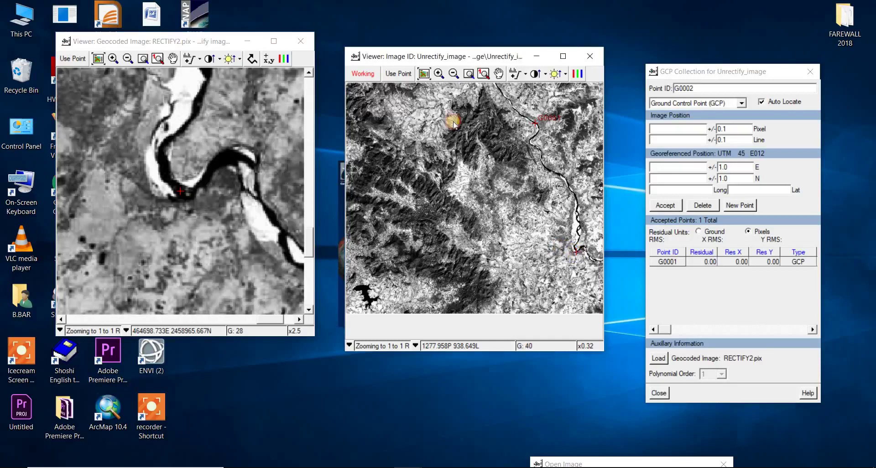
{"action": "left_click", "coordinate": [440, 74]}
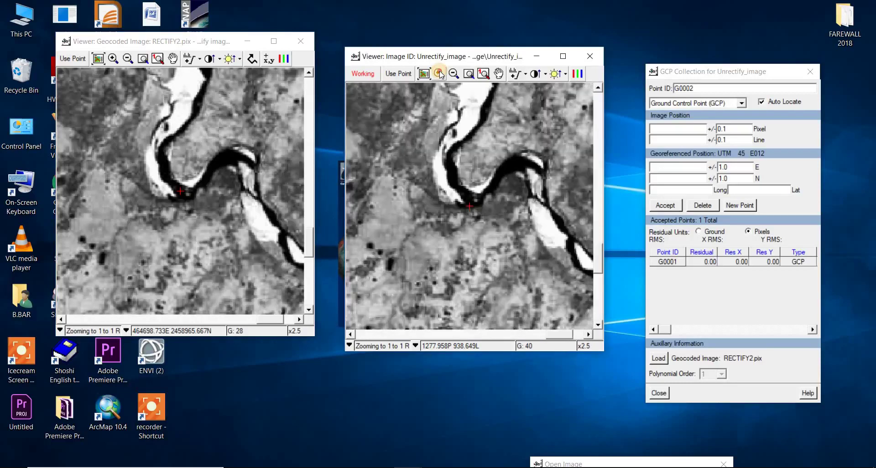
{"action": "left_click", "coordinate": [440, 73]}
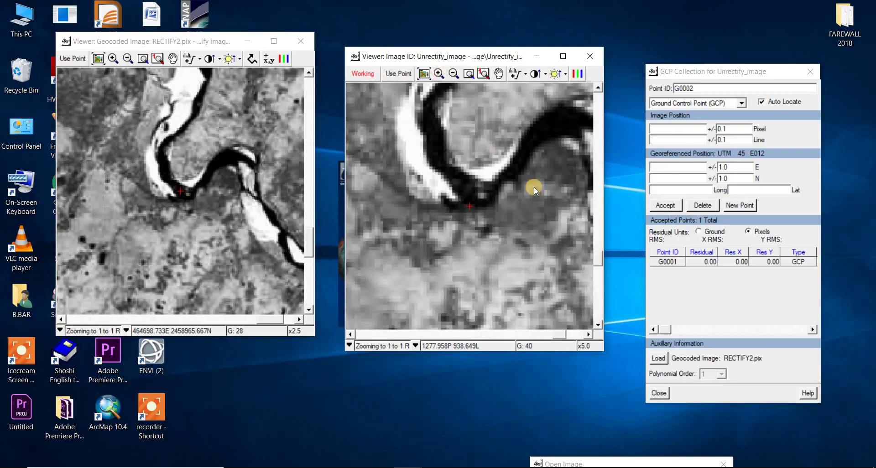
{"action": "left_click", "coordinate": [492, 181]}
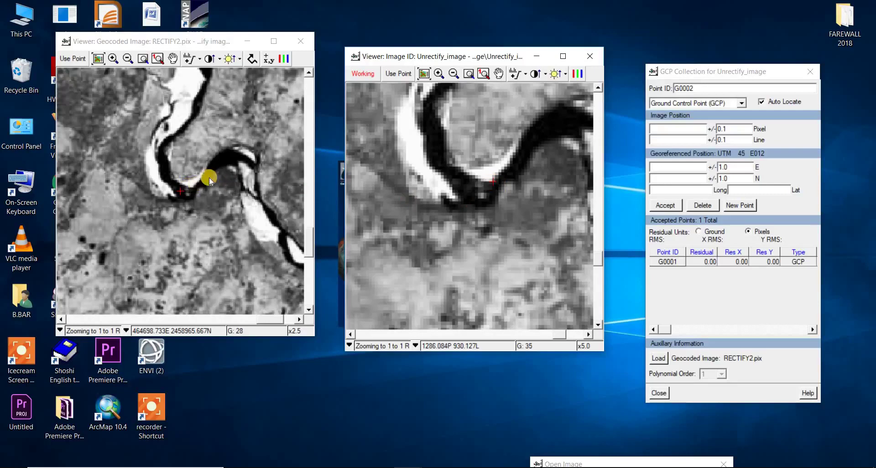
Mark the matching sandbar edge in RECTIFY2 at about 464993 E, 2459058 N, and accept both positions as point G0002.
{"action": "left_click", "coordinate": [116, 59]}
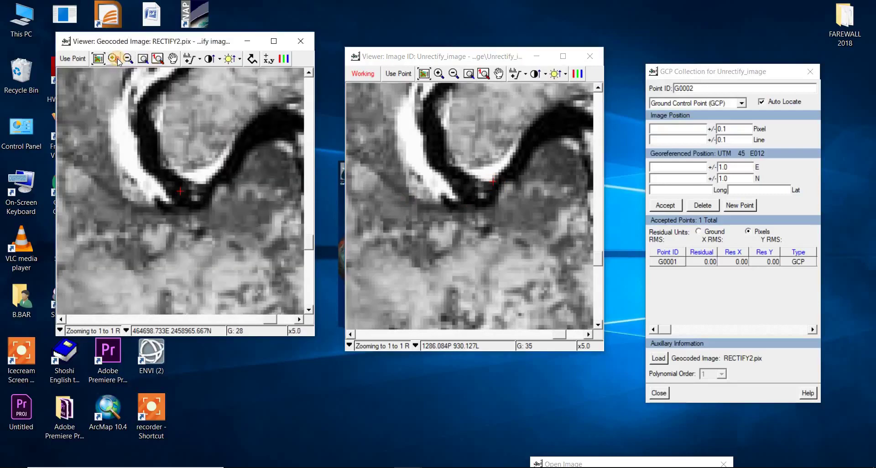
{"action": "left_click", "coordinate": [115, 59]}
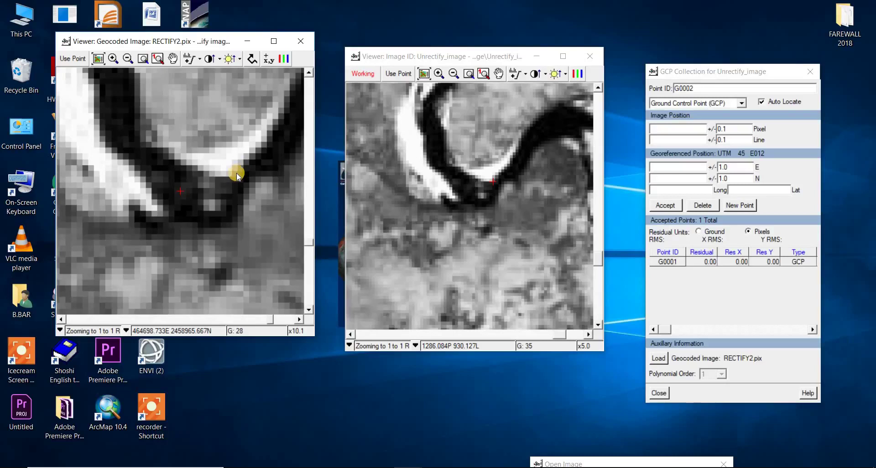
{"action": "left_click", "coordinate": [236, 173]}
{"action": "left_click", "coordinate": [78, 59]}
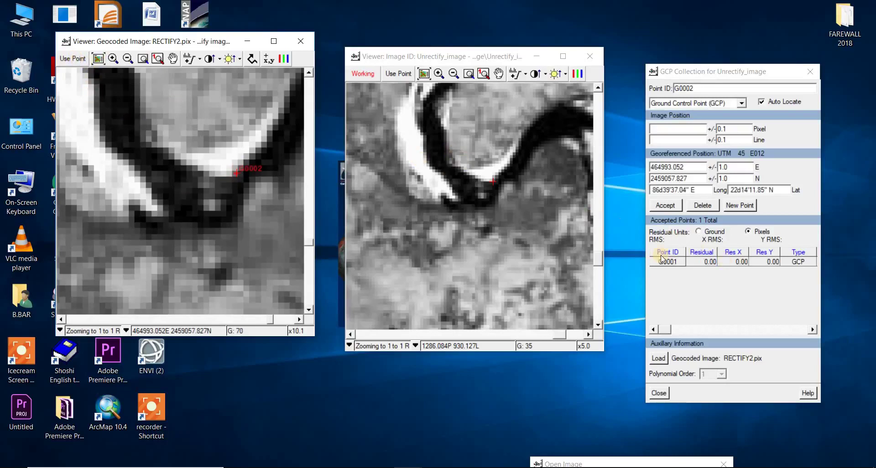
{"action": "left_click", "coordinate": [406, 74]}
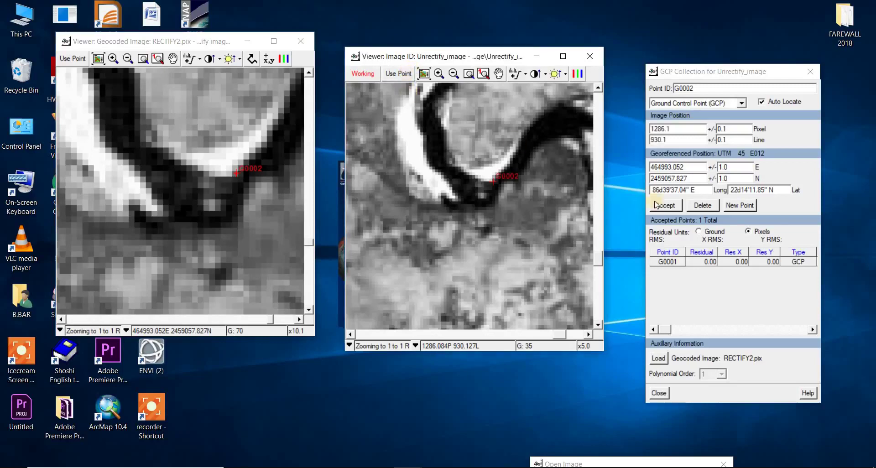
{"action": "left_click", "coordinate": [674, 207]}
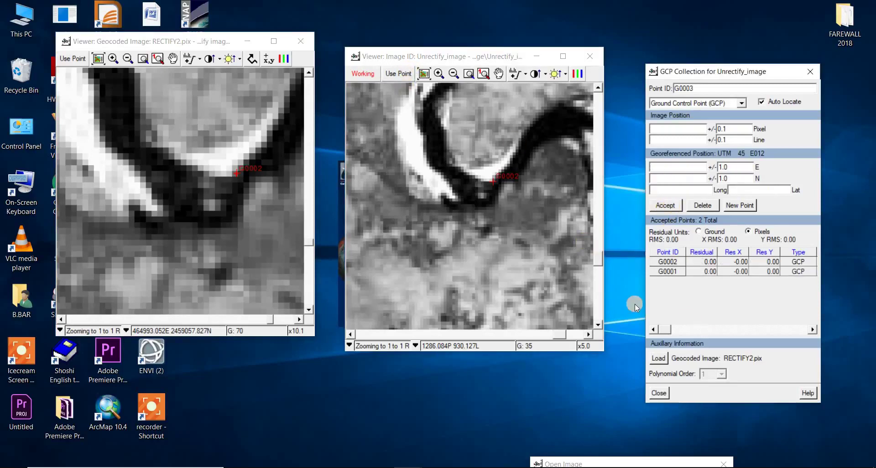
Show both images at full extent, then mark the shoreline at the reservoir's eastern inlet in RECTIFY2 at about 431337 E, 2451313 N.
{"action": "left_click", "coordinate": [424, 74]}
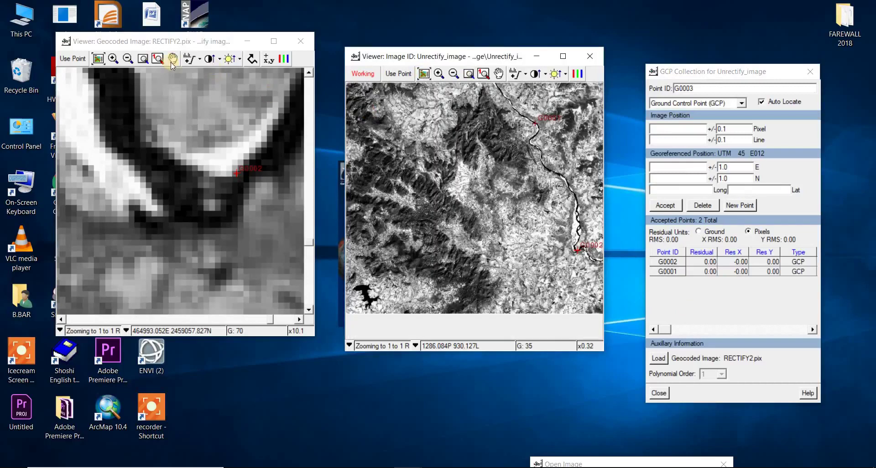
{"action": "left_click", "coordinate": [97, 58]}
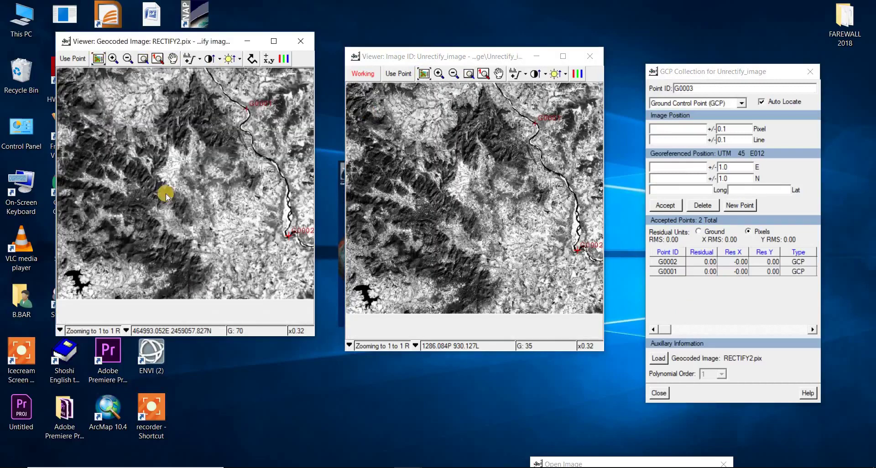
{"action": "left_click", "coordinate": [91, 284]}
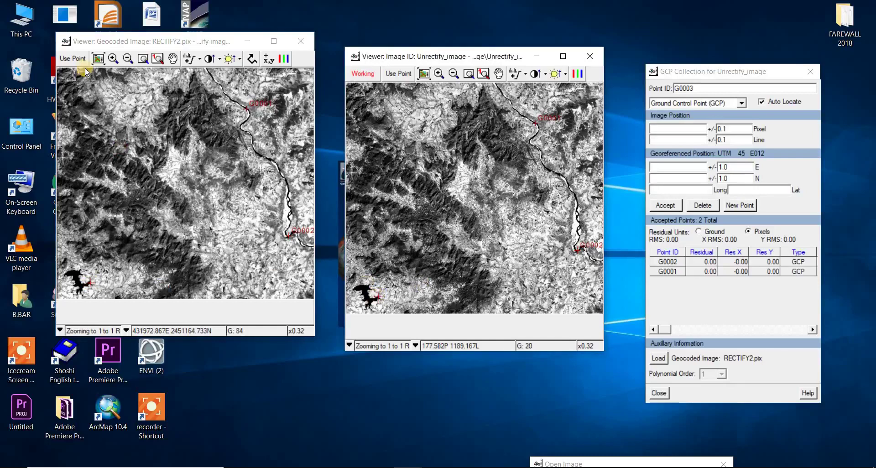
{"action": "left_click", "coordinate": [114, 61]}
{"action": "left_click", "coordinate": [113, 61]}
{"action": "left_click", "coordinate": [113, 60]}
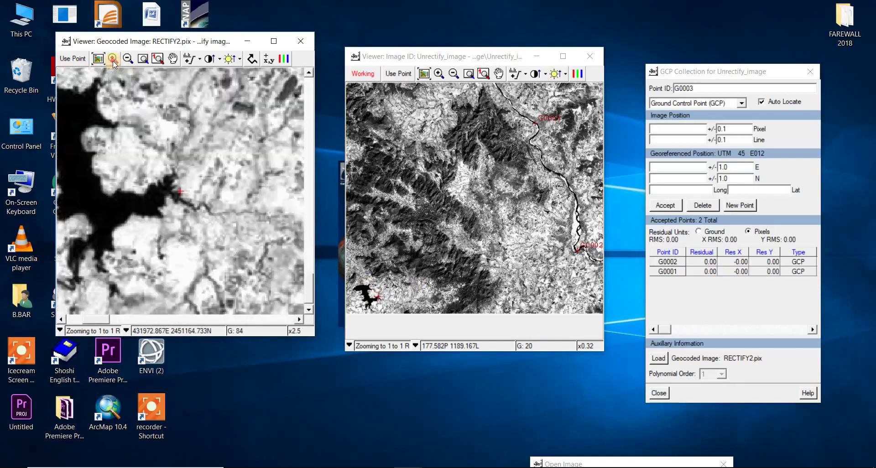
{"action": "left_click", "coordinate": [113, 60]}
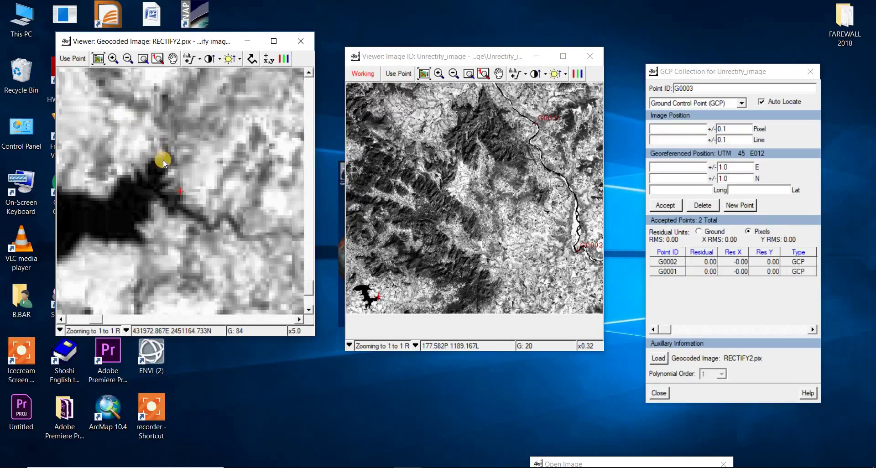
{"action": "left_click", "coordinate": [119, 177]}
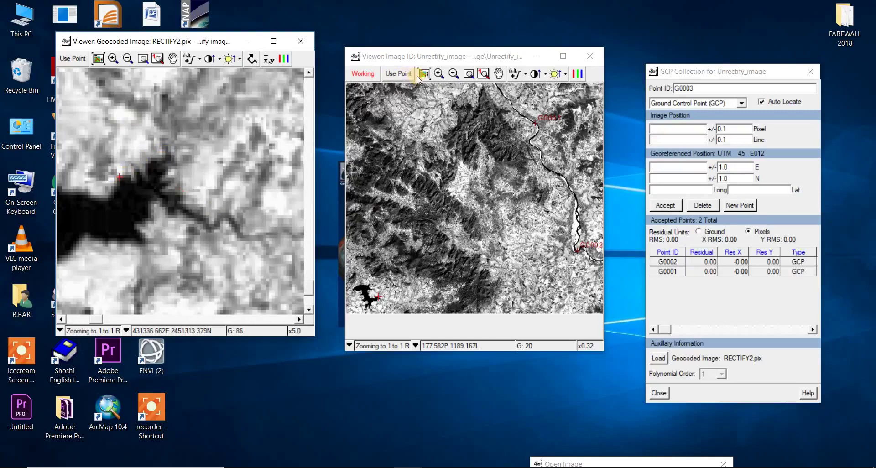
Mark the matching shoreline corner of the reservoir inlet in Unrectify_image at about pixel 164, line 1189.
{"action": "left_click", "coordinate": [439, 74]}
{"action": "left_click", "coordinate": [439, 76]}
{"action": "left_click", "coordinate": [440, 76]}
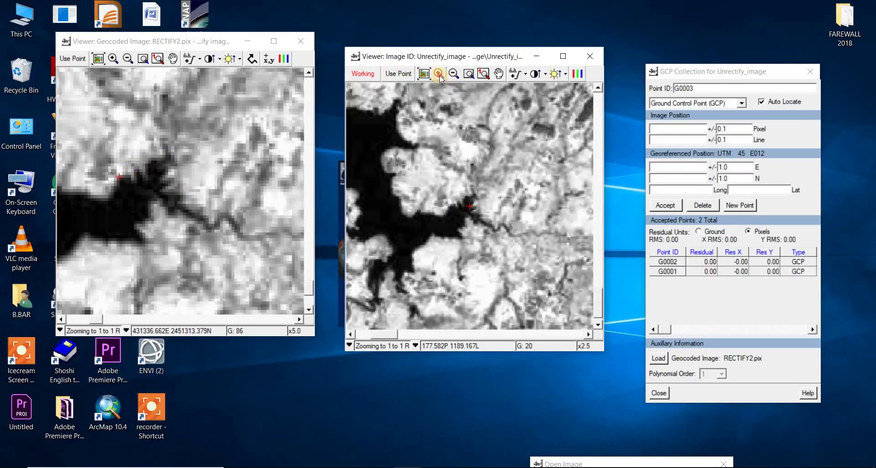
{"action": "left_click", "coordinate": [439, 76]}
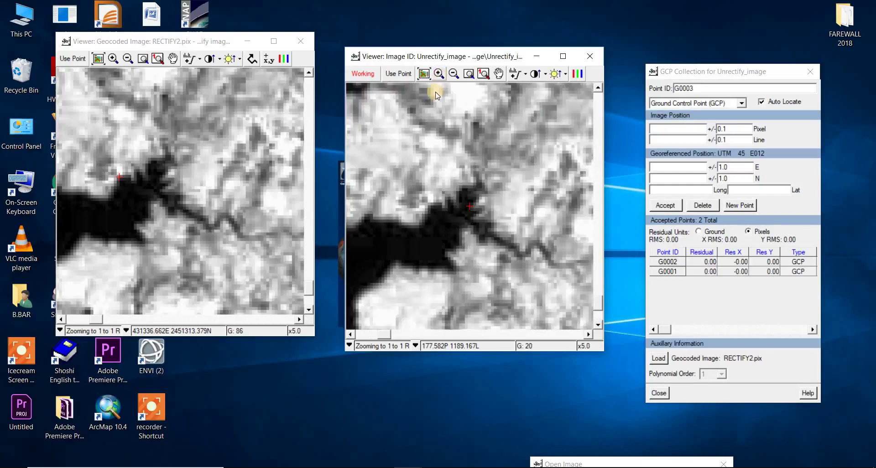
{"action": "left_click", "coordinate": [454, 74]}
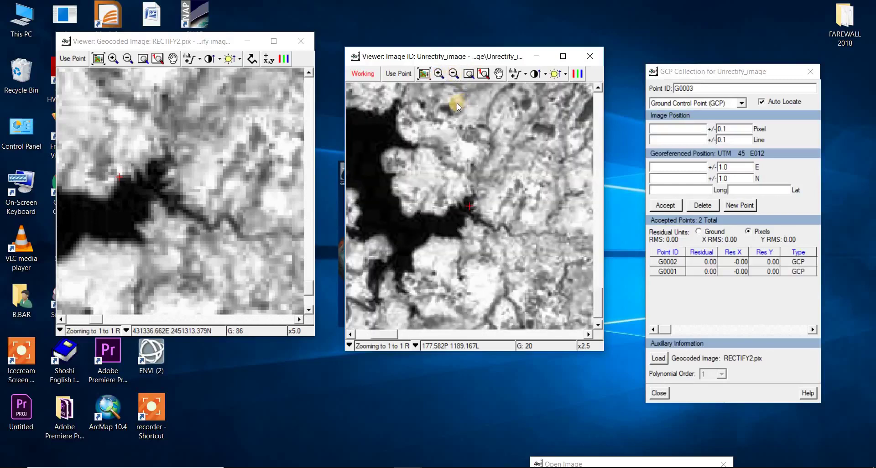
{"action": "left_click", "coordinate": [132, 60]}
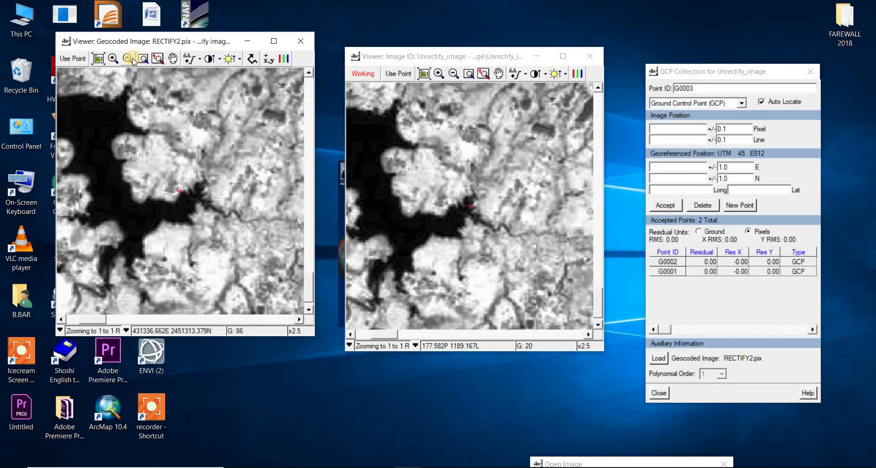
{"action": "left_click", "coordinate": [450, 207]}
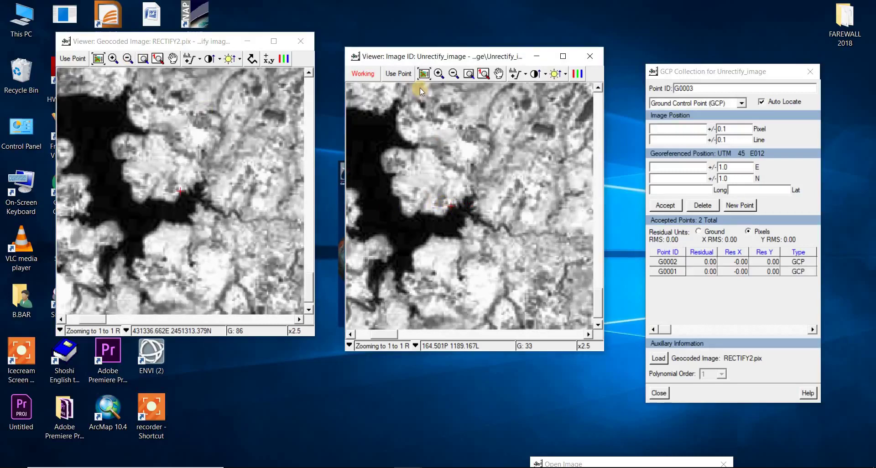
{"action": "left_click", "coordinate": [439, 74]}
{"action": "left_click", "coordinate": [482, 193]}
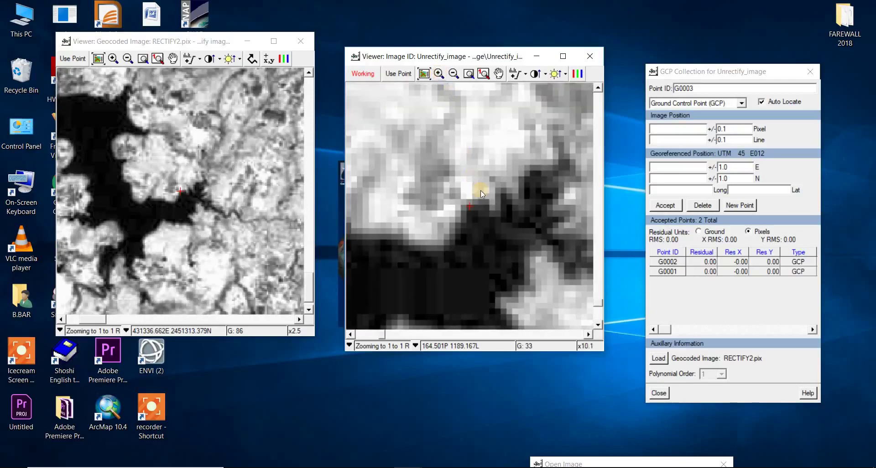
{"action": "left_click", "coordinate": [469, 202]}
Use the shoreline corner in RECTIFY2 and in Unrectify_image at pixel 164.2, line 1188.7, and accept both positions as point G0003.
{"action": "left_click", "coordinate": [112, 58]}
{"action": "left_click", "coordinate": [112, 58]}
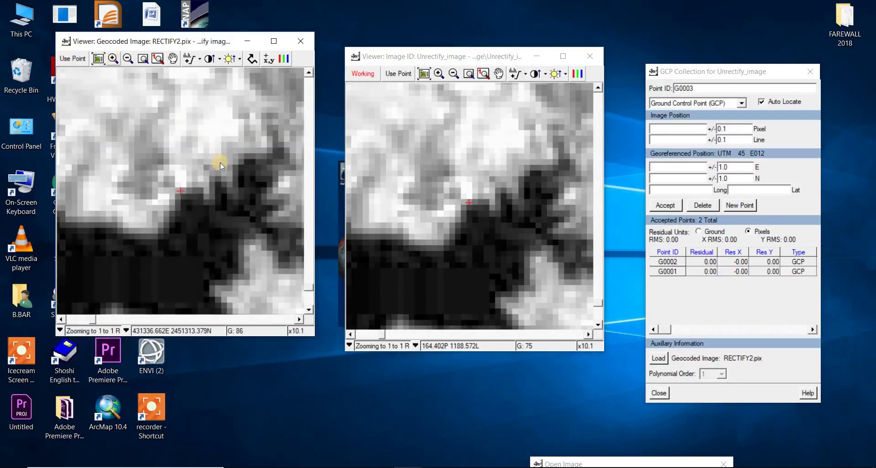
{"action": "left_click", "coordinate": [66, 59]}
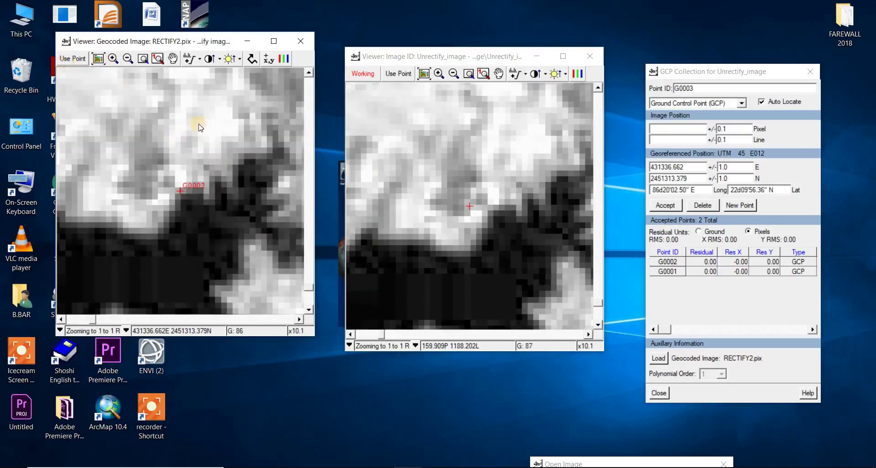
{"action": "left_click", "coordinate": [495, 208]}
{"action": "left_click", "coordinate": [393, 76]}
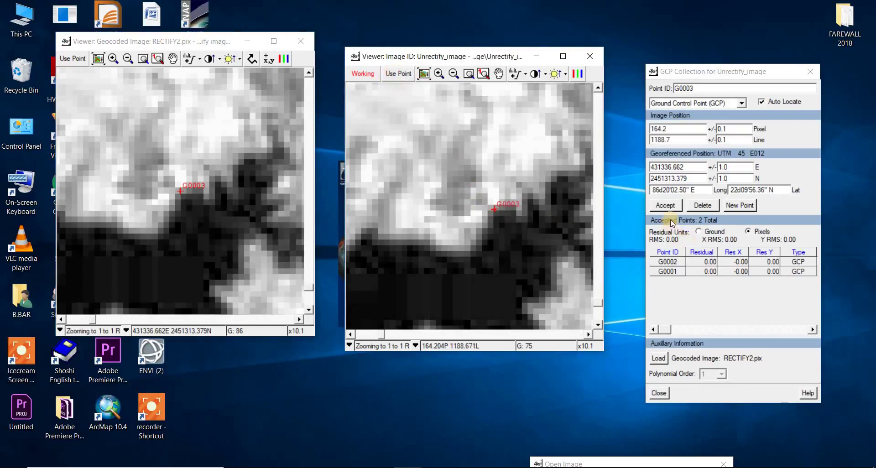
{"action": "left_click", "coordinate": [667, 206]}
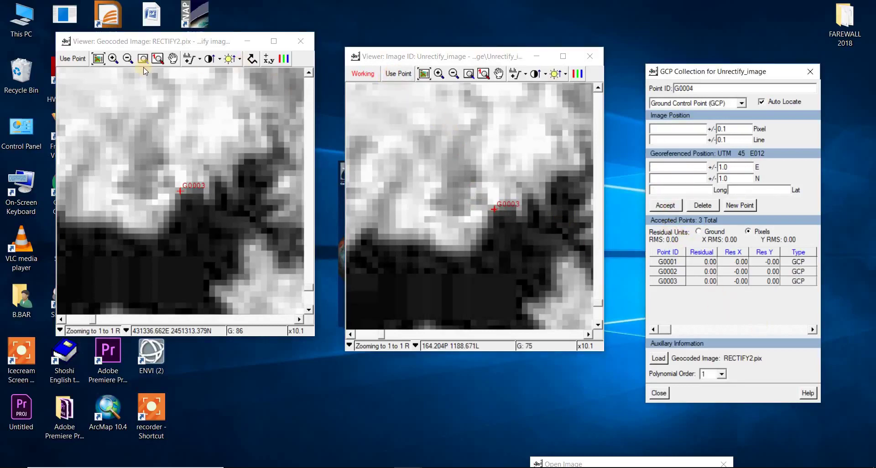
Show both images at full extent, then mark the dark hill's tip in the northwest of RECTIFY2 at about 433091 E, 2482107 N.
{"action": "left_click", "coordinate": [98, 58]}
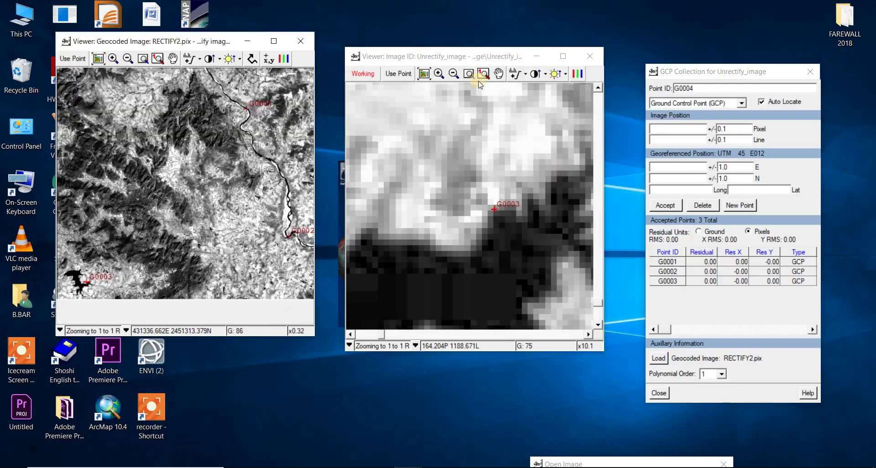
{"action": "left_click", "coordinate": [424, 73]}
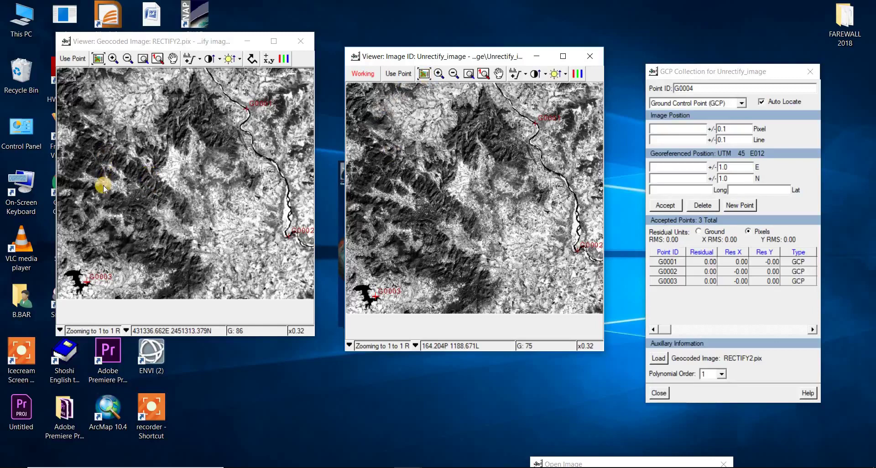
{"action": "left_click", "coordinate": [97, 98]}
{"action": "left_click", "coordinate": [113, 58]}
{"action": "left_click", "coordinate": [113, 58]}
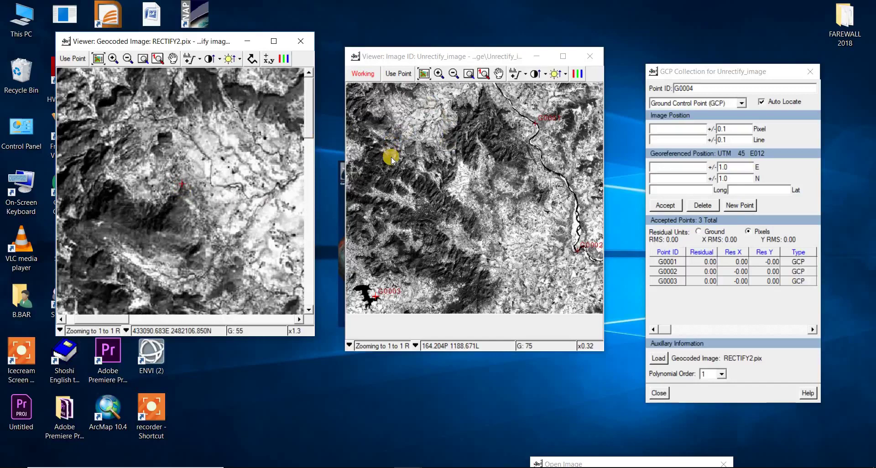
{"action": "left_click", "coordinate": [100, 61]}
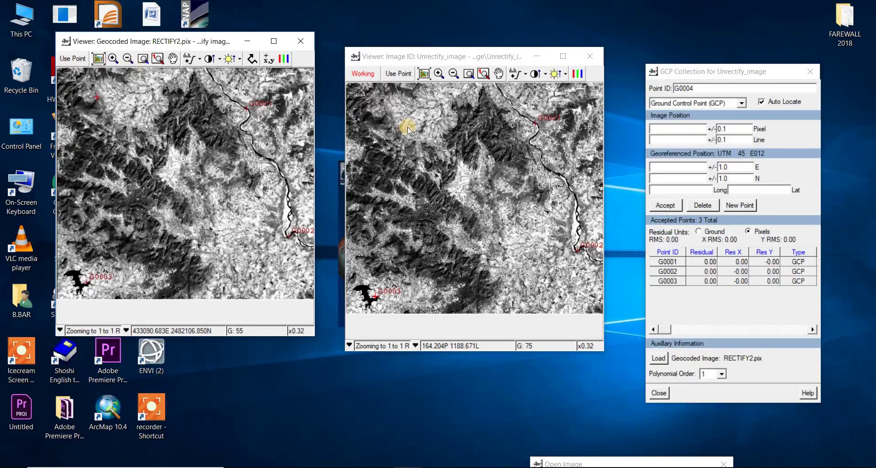
Mark the matching hill tip in Unrectify_image at about pixel 225.5, line 162.1, and accept both images' positions as point G0004.
{"action": "left_click", "coordinate": [438, 74]}
{"action": "left_click", "coordinate": [439, 75]}
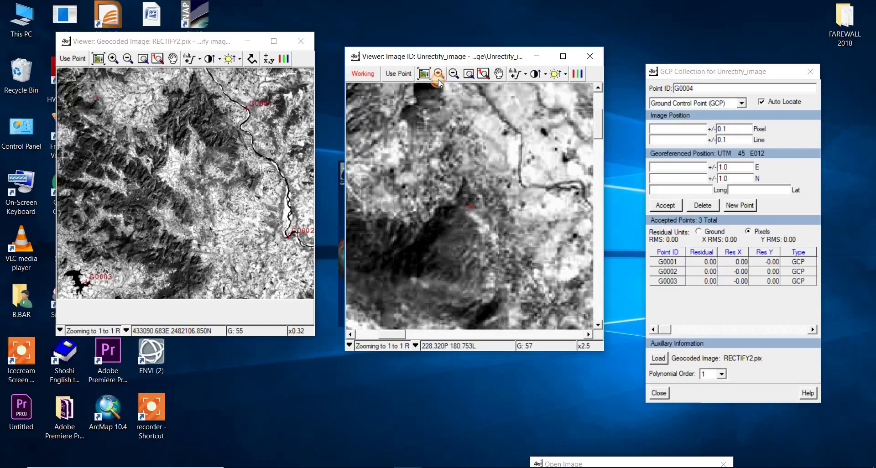
{"action": "left_click", "coordinate": [462, 180]}
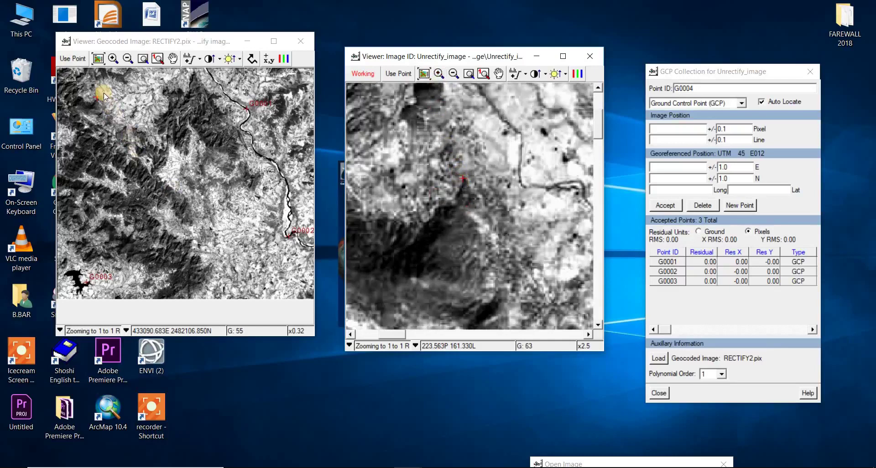
{"action": "left_click", "coordinate": [112, 59]}
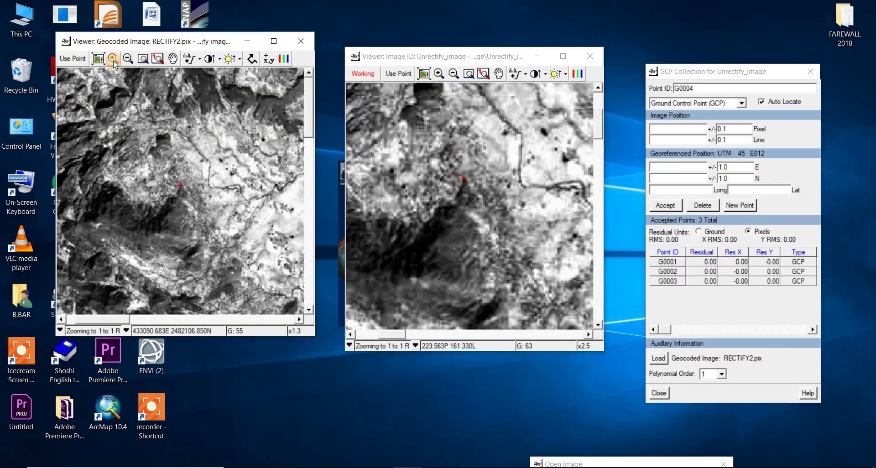
{"action": "left_click", "coordinate": [81, 59]}
{"action": "left_click", "coordinate": [476, 206]}
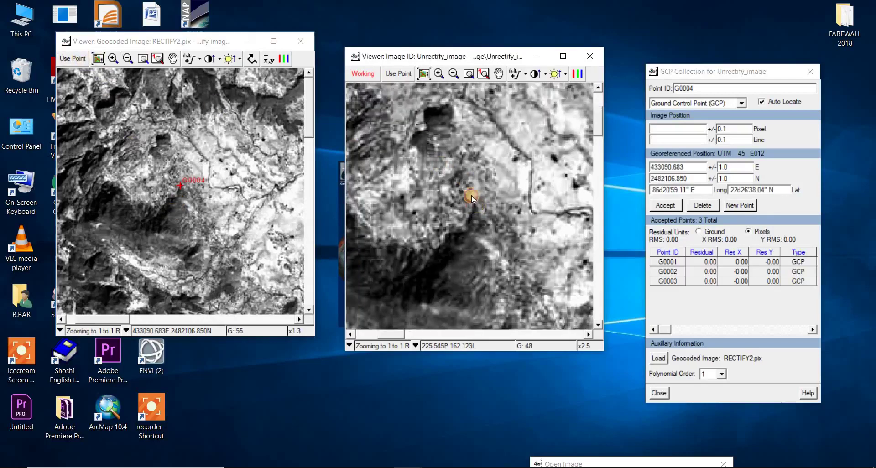
{"action": "left_click", "coordinate": [403, 83]}
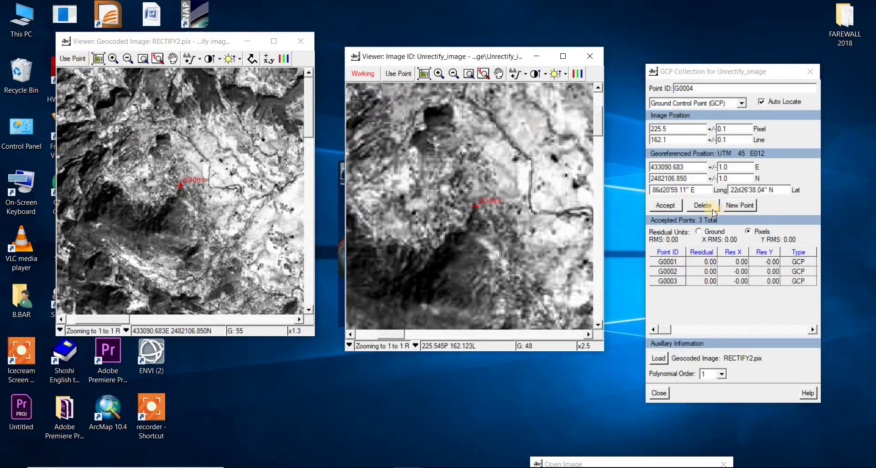
{"action": "left_click", "coordinate": [667, 205]}
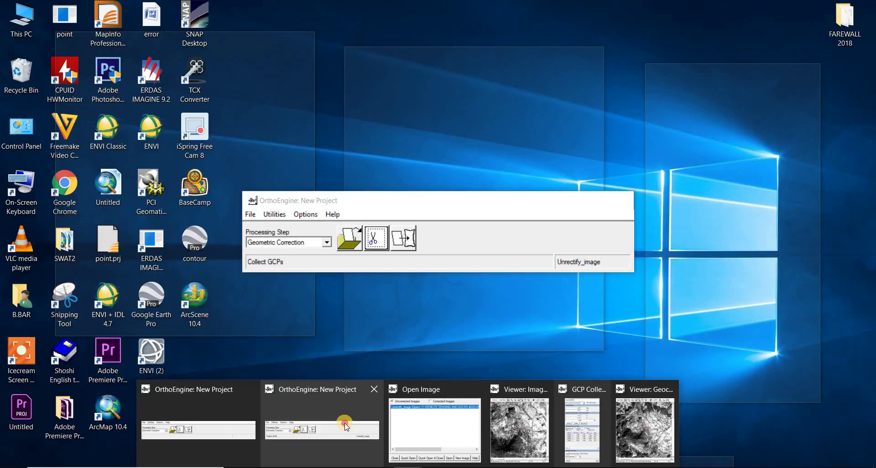
Bring the OrthoEngine project window forward, choose the Geometric Correction processing step and try to schedule the geometric correction.
{"action": "left_click", "coordinate": [345, 423]}
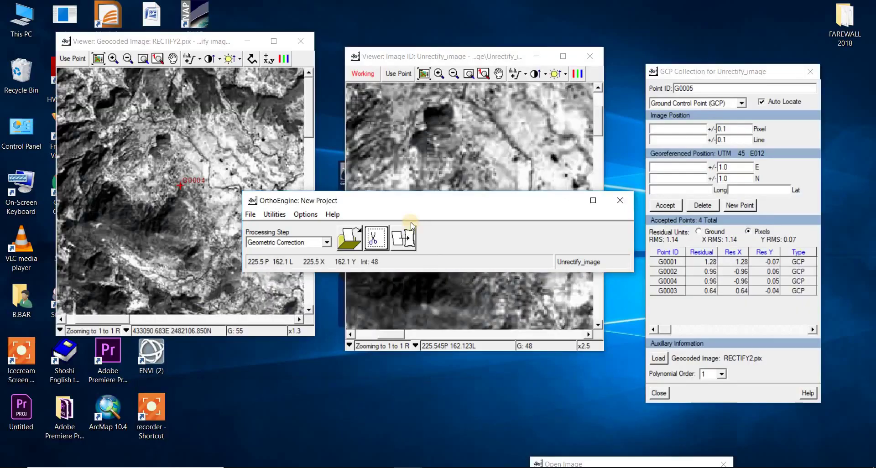
{"action": "left_click", "coordinate": [327, 241]}
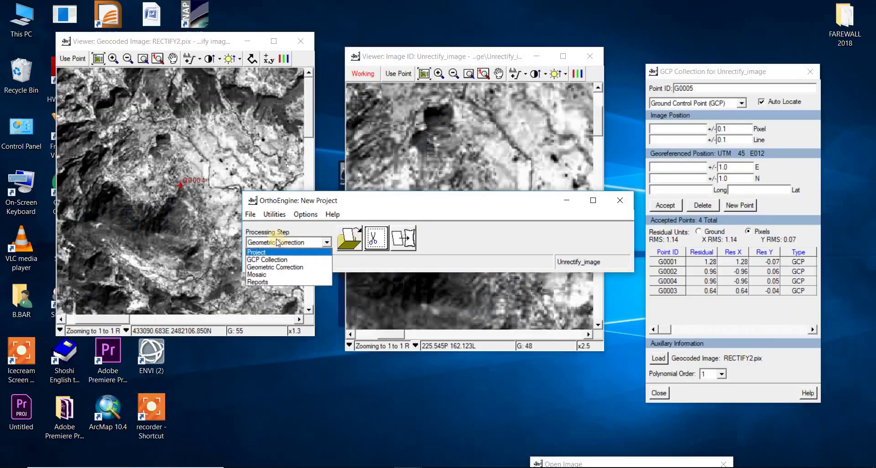
{"action": "left_click", "coordinate": [285, 267]}
{"action": "left_click", "coordinate": [401, 244]}
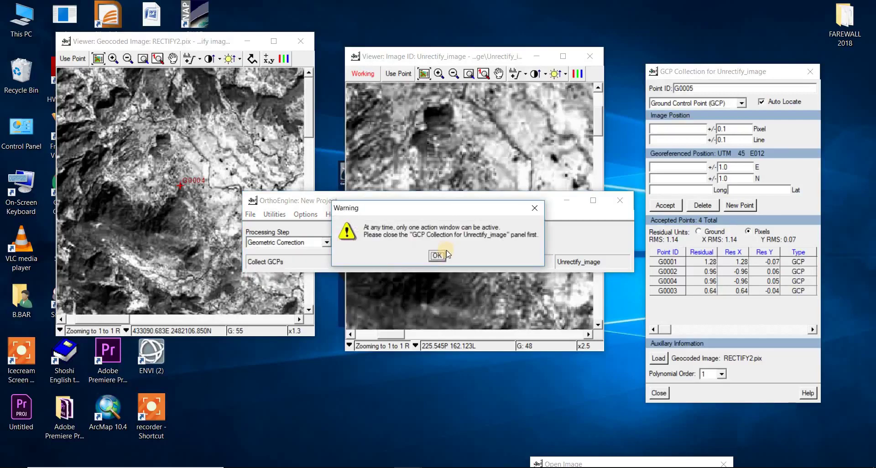
{"action": "left_click", "coordinate": [438, 255]}
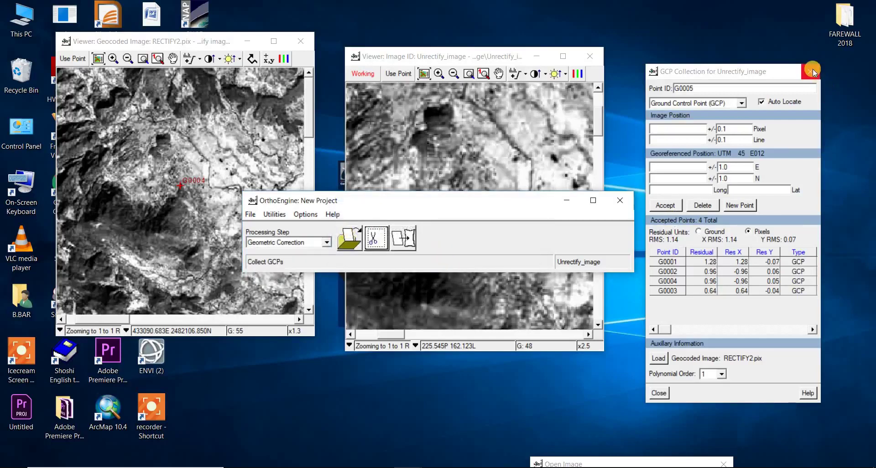
Close the GCP collection, then schedule the geometric correction with Unrectify_image as the image to process.
{"action": "left_click", "coordinate": [810, 71]}
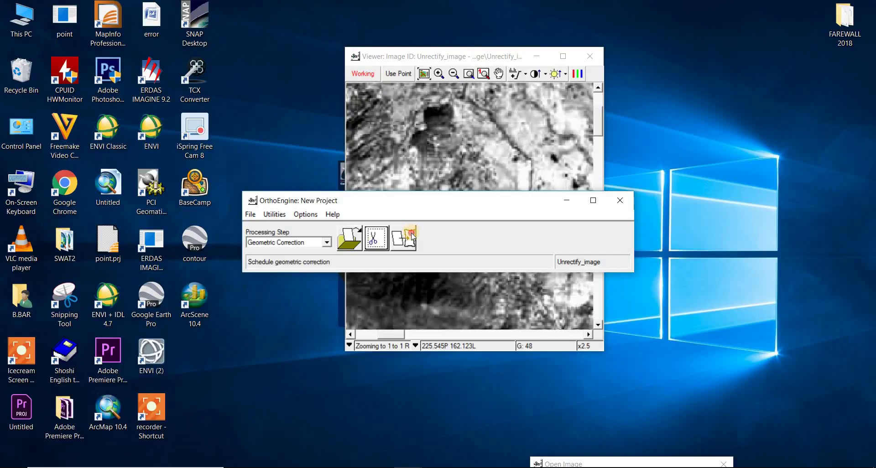
{"action": "left_click", "coordinate": [412, 233]}
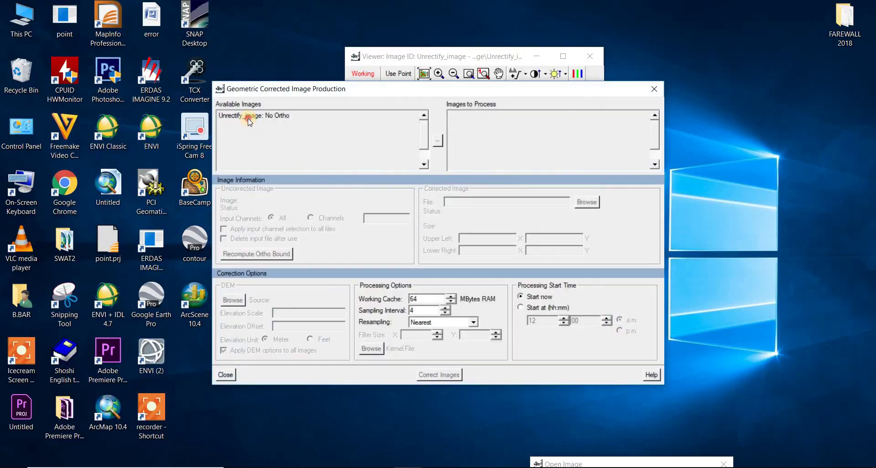
{"action": "left_click", "coordinate": [248, 116]}
{"action": "left_click", "coordinate": [438, 142]}
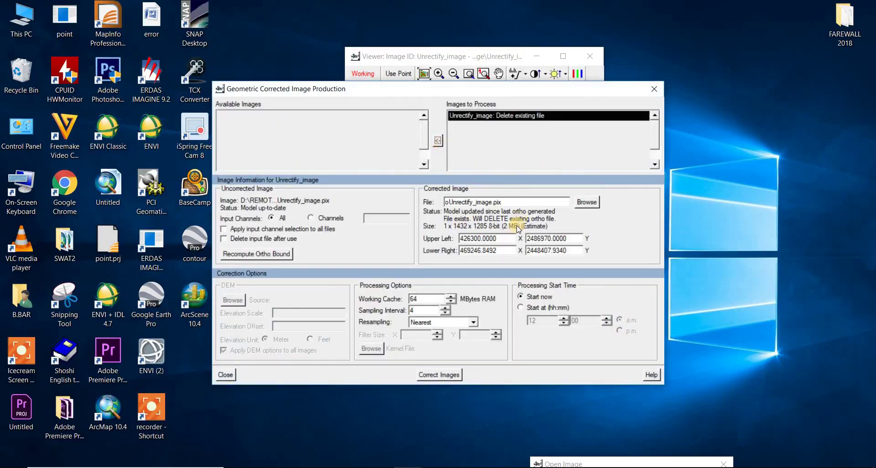
Set the corrected image's output file to RECTIFY456 in the rectify image folder, saved as PCIDSK (.pix) format.
{"action": "left_click", "coordinate": [584, 202]}
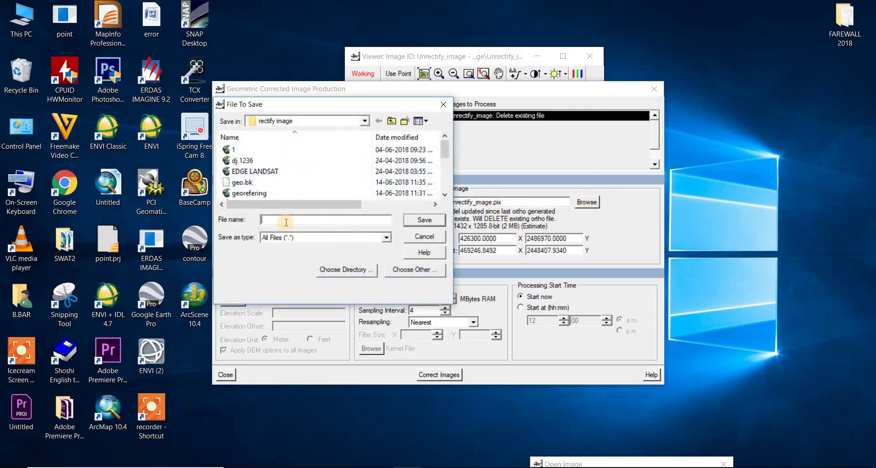
{"action": "type", "text": "REC"}
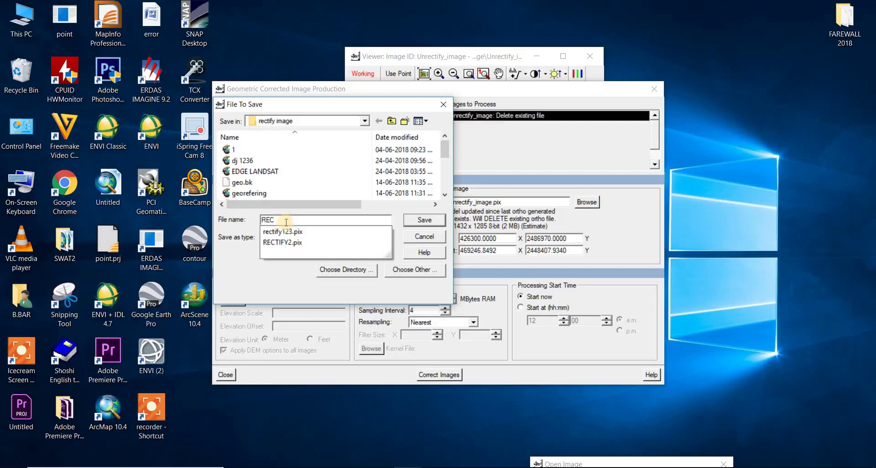
{"action": "type", "text": "TY"}
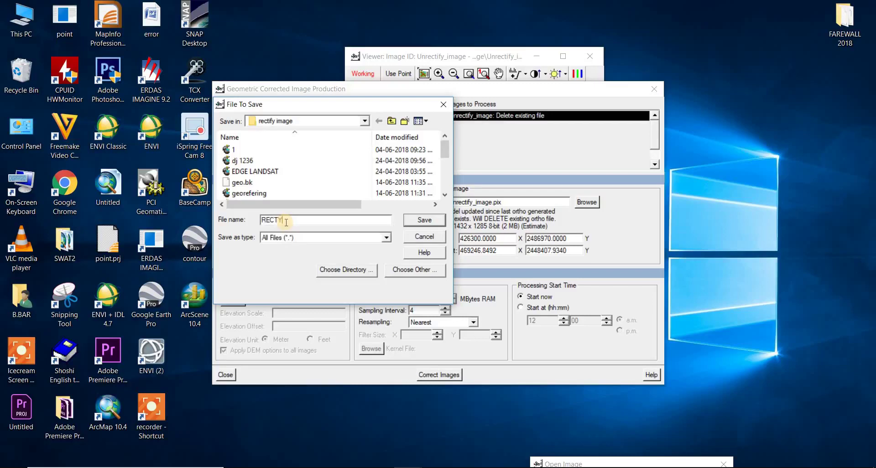
{"action": "key", "text": "BackSpace"}
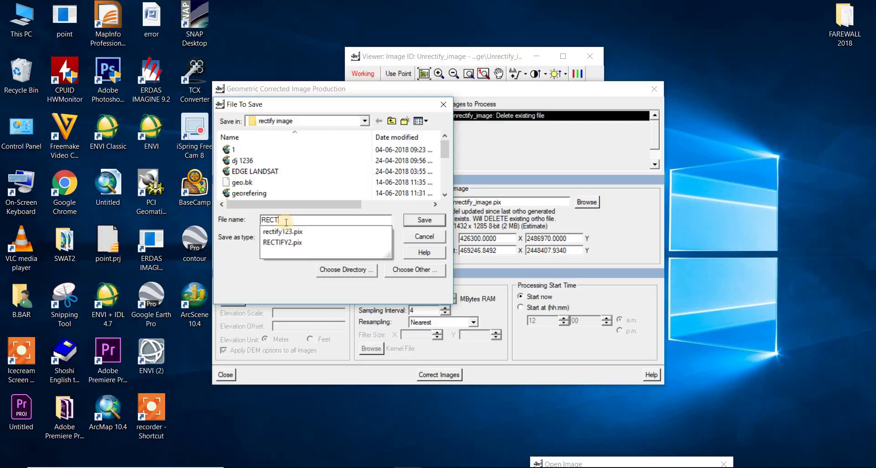
{"action": "type", "text": "IFY456"}
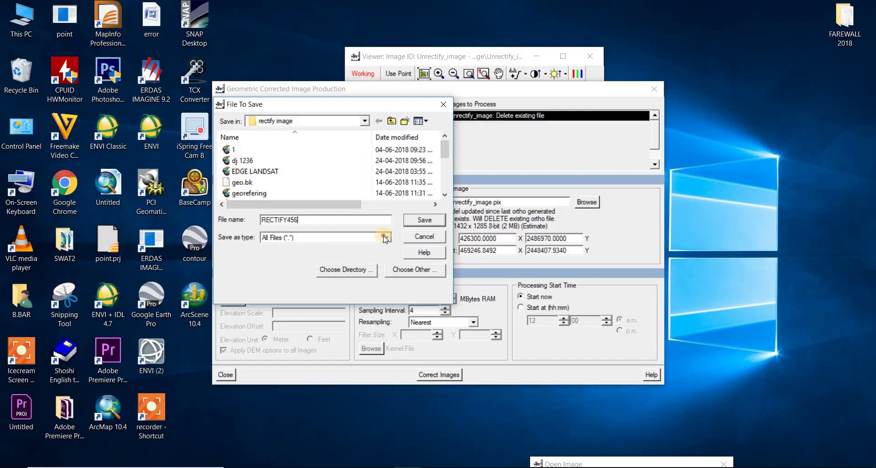
{"action": "left_click", "coordinate": [384, 237]}
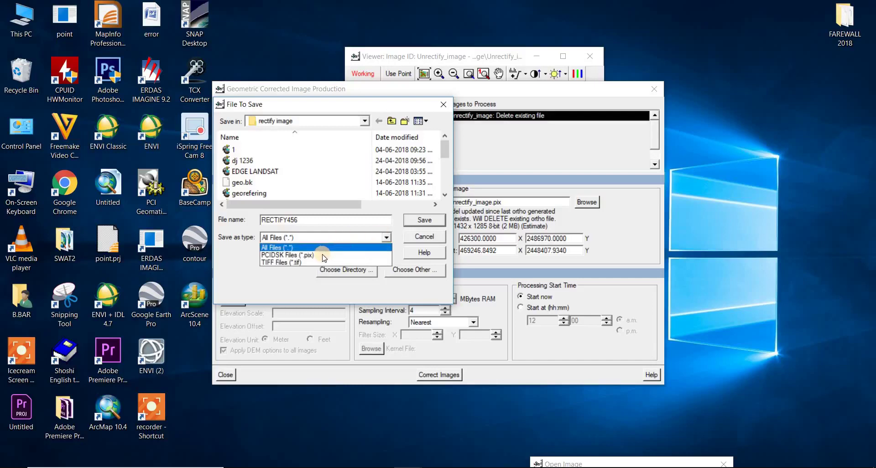
{"action": "left_click", "coordinate": [331, 254]}
{"action": "left_click", "coordinate": [424, 220]}
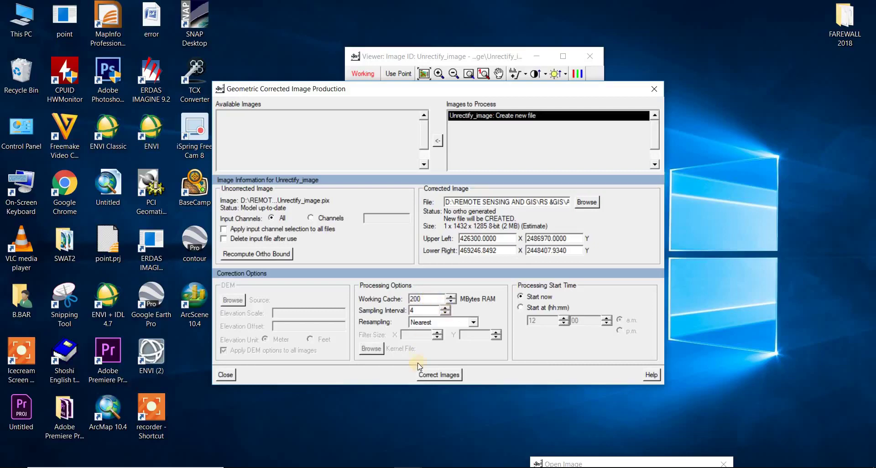
Run the geometric correction of Unrectify_image with a 200 MB working cache, and close the production window.
{"action": "left_click", "coordinate": [429, 376]}
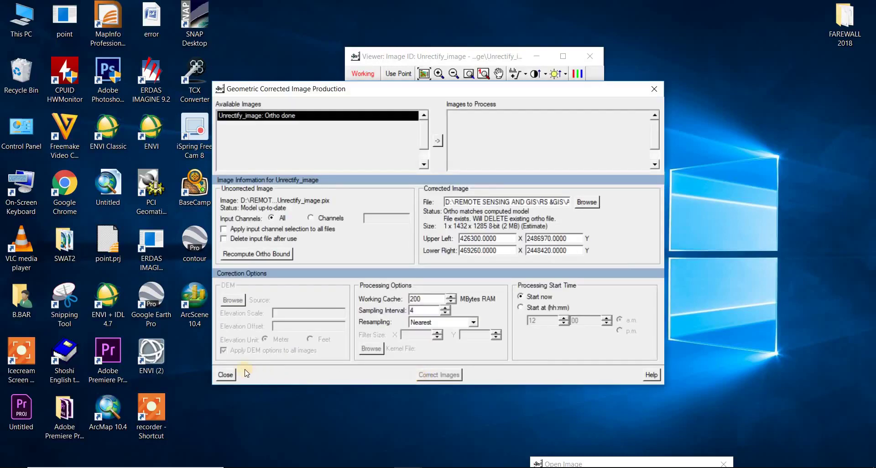
{"action": "left_click", "coordinate": [225, 375]}
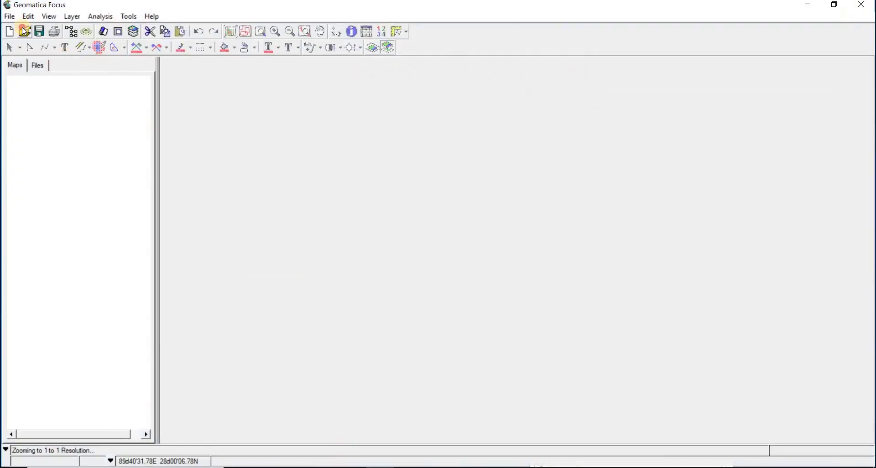
Switch to Geomatica Focus and open the corrected image RECTIFY456 from the rectify image folder.
{"action": "left_click", "coordinate": [25, 31]}
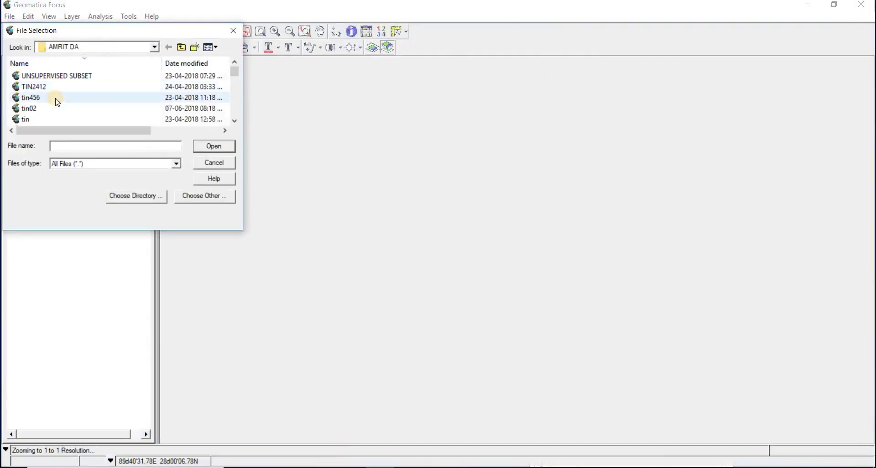
{"action": "scroll", "coordinate": [58, 102], "scroll_direction": "down", "scroll_amount": 8}
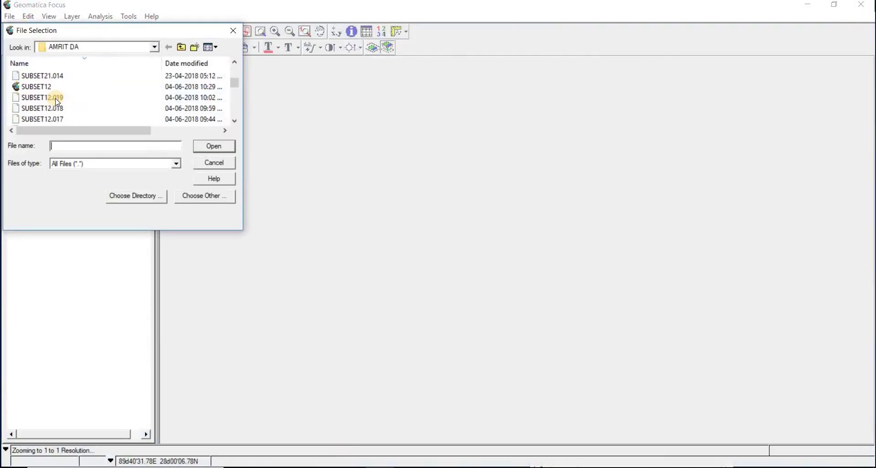
{"action": "scroll", "coordinate": [57, 102], "scroll_direction": "down", "scroll_amount": 8}
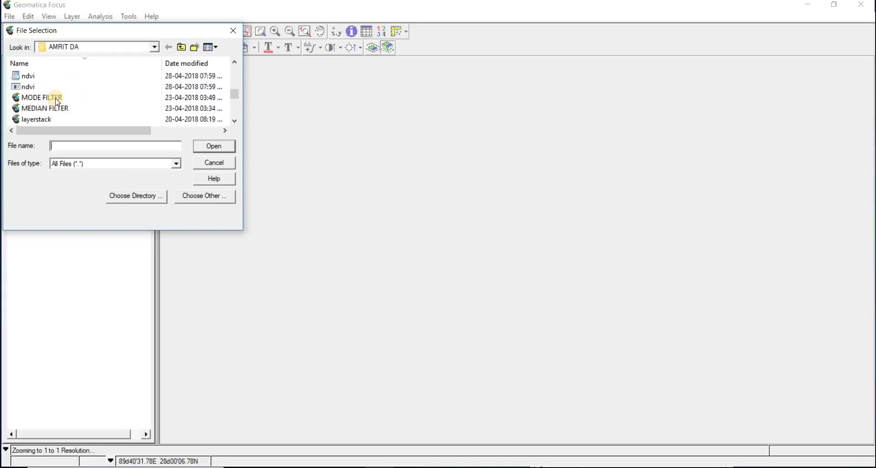
{"action": "scroll", "coordinate": [58, 102], "scroll_direction": "down", "scroll_amount": 8}
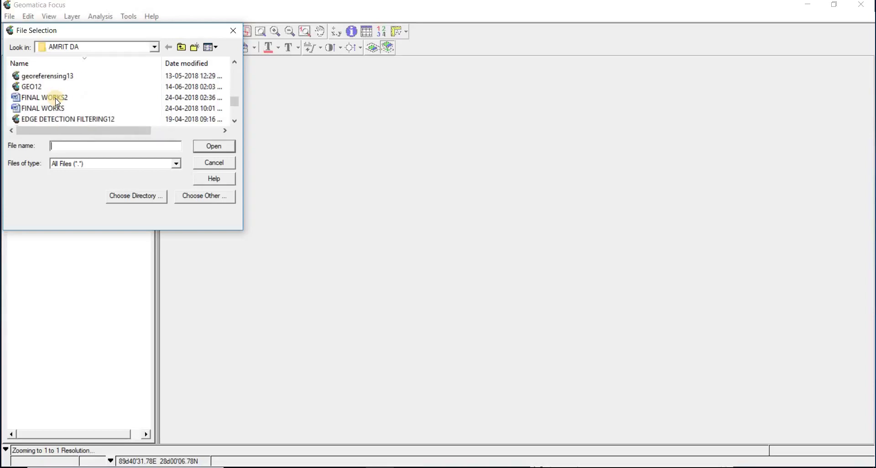
{"action": "scroll", "coordinate": [57, 102], "scroll_direction": "down", "scroll_amount": 8}
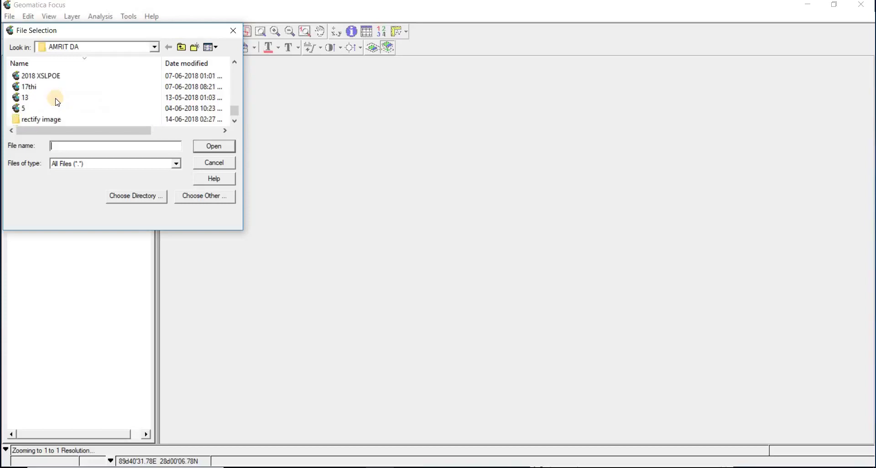
{"action": "scroll", "coordinate": [58, 102], "scroll_direction": "down", "scroll_amount": 4}
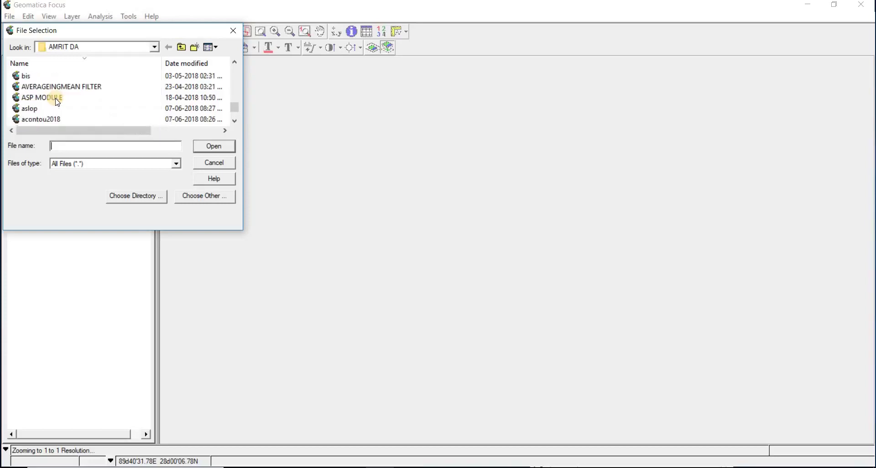
{"action": "scroll", "coordinate": [58, 102], "scroll_direction": "up", "scroll_amount": 4}
{"action": "left_click", "coordinate": [57, 109]}
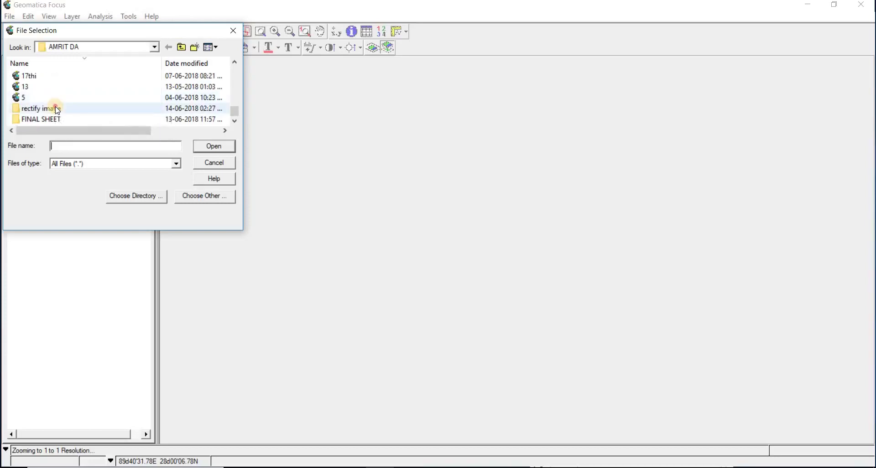
{"action": "double_click", "coordinate": [55, 107]}
{"action": "scroll", "coordinate": [92, 112], "scroll_direction": "down", "scroll_amount": 5}
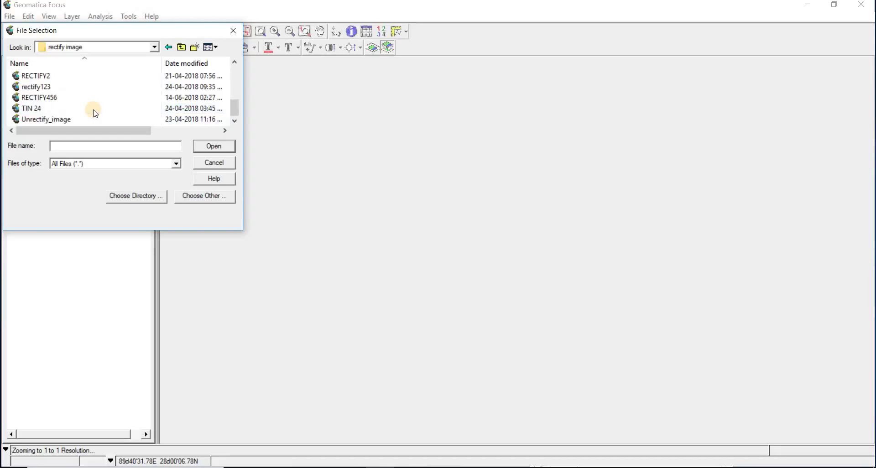
{"action": "left_click", "coordinate": [68, 96]}
{"action": "left_click", "coordinate": [209, 144]}
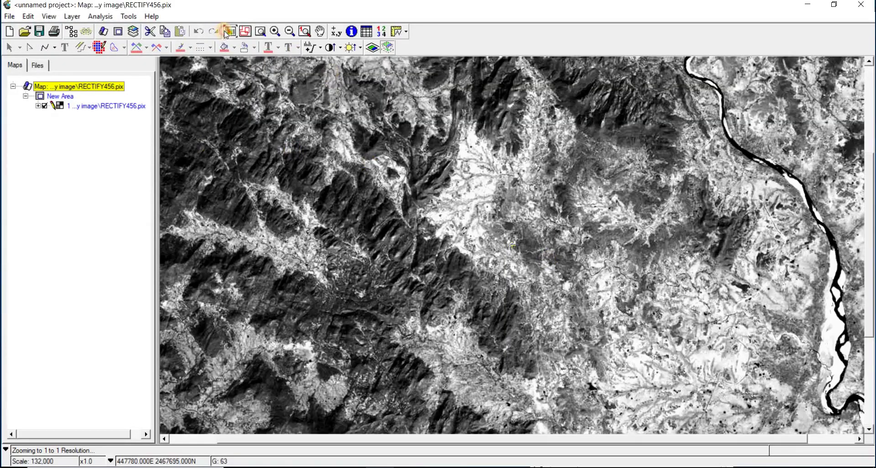
Show RECTIFY456 at full extent and check the map coordinates at several points across the hills.
{"action": "left_click", "coordinate": [229, 32]}
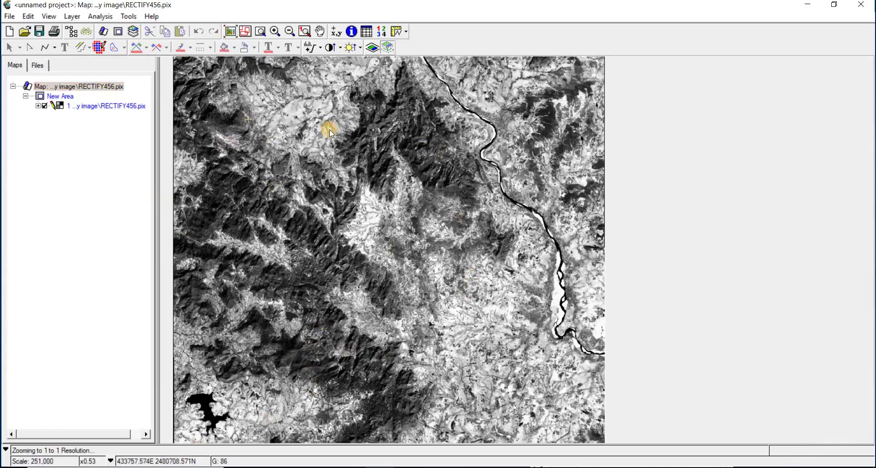
{"action": "left_click", "coordinate": [425, 171]}
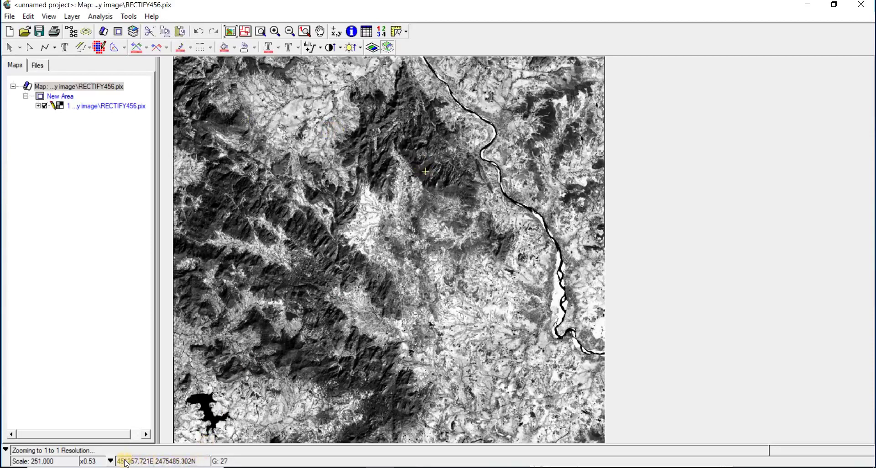
{"action": "left_click", "coordinate": [373, 165]}
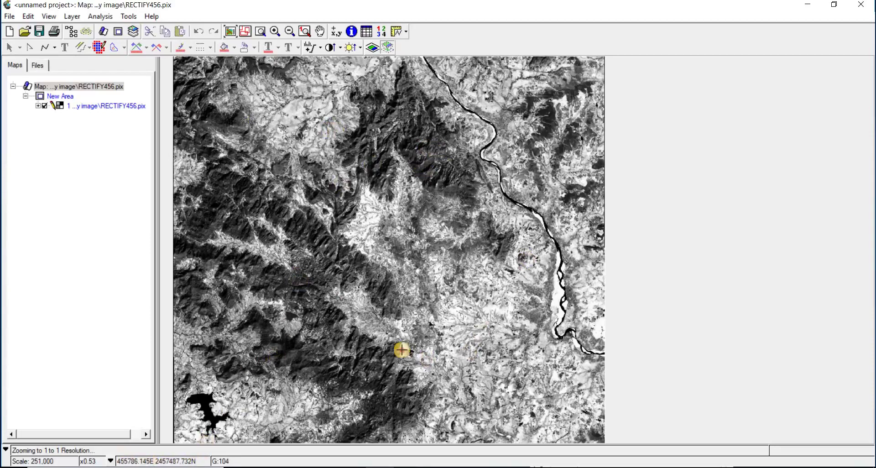
{"action": "left_click", "coordinate": [398, 186]}
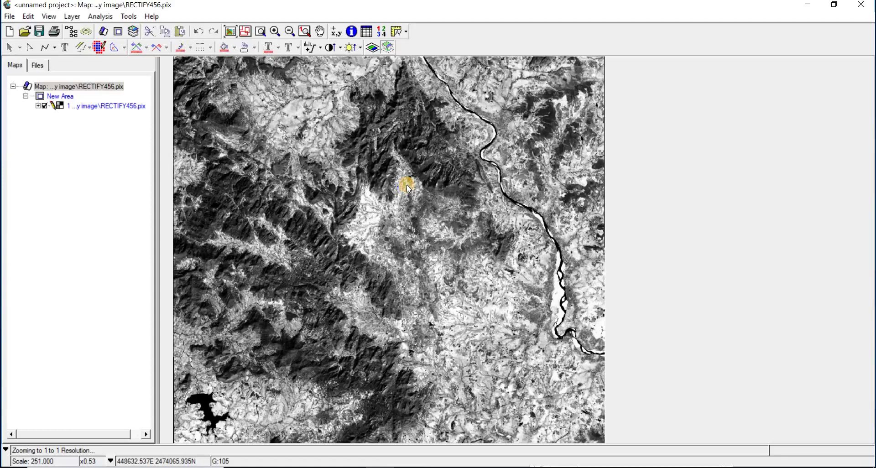